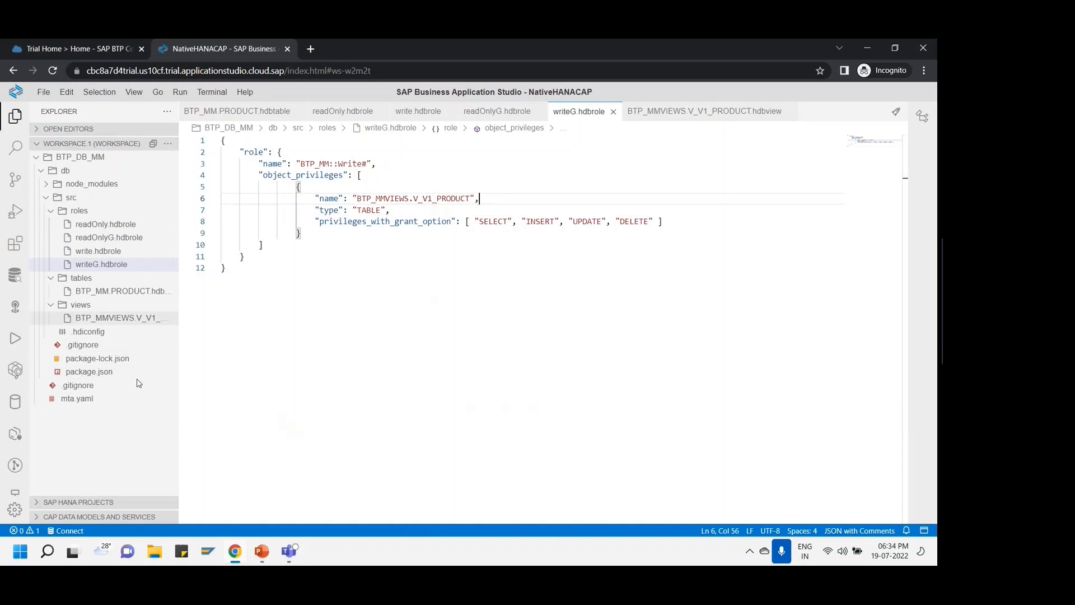
- Point out the object_privileges array and the privilege object block on lines 5-9 in writeG.hdbrole
click(382, 242)
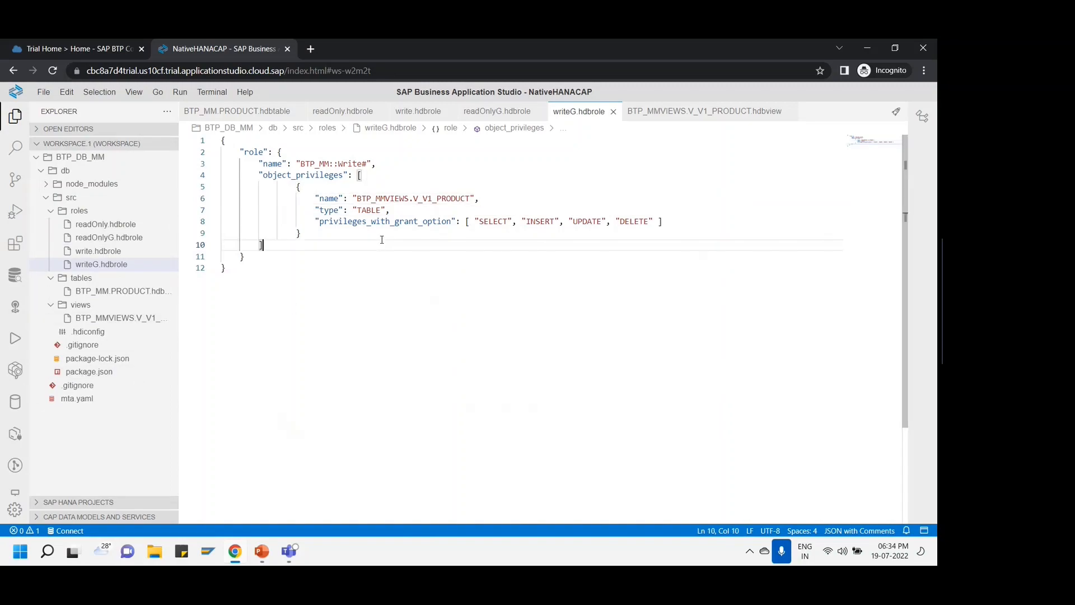
click(304, 237)
drag(298, 187, 329, 233)
click(330, 233)
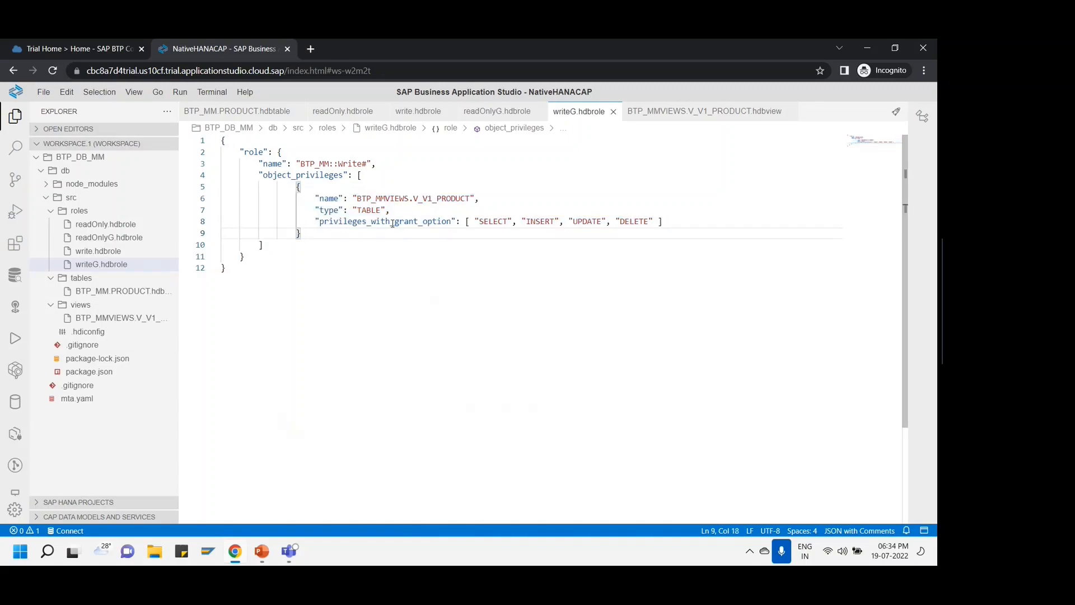
- Point out the object_privileges entry and role name BTP_MM::Write#, then switch to the PowerPoint deck
mouse_move(393, 223)
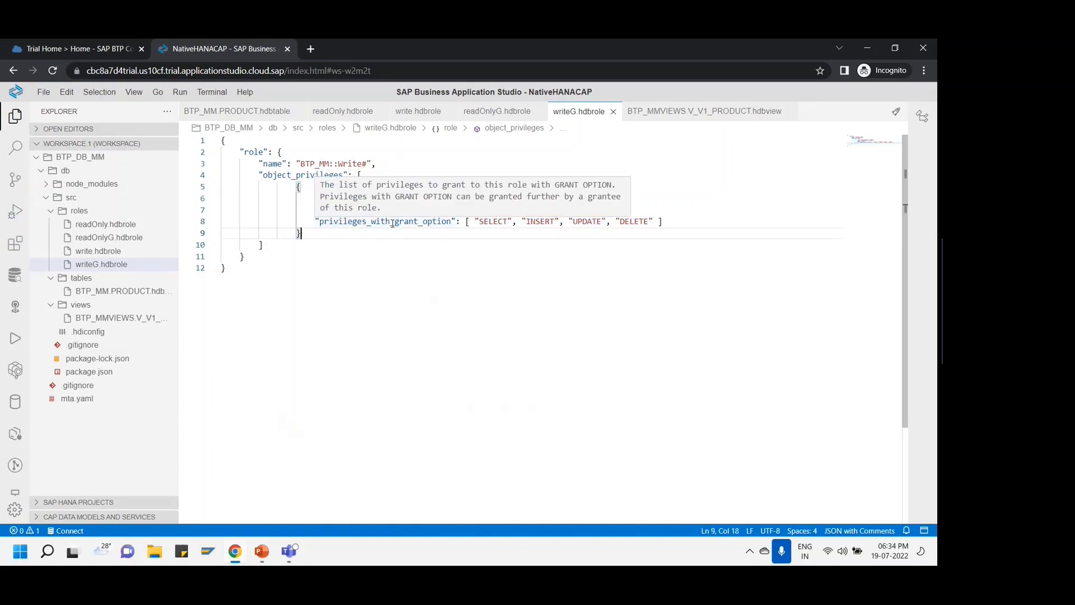
click(308, 175)
key(Up)
key(Up)
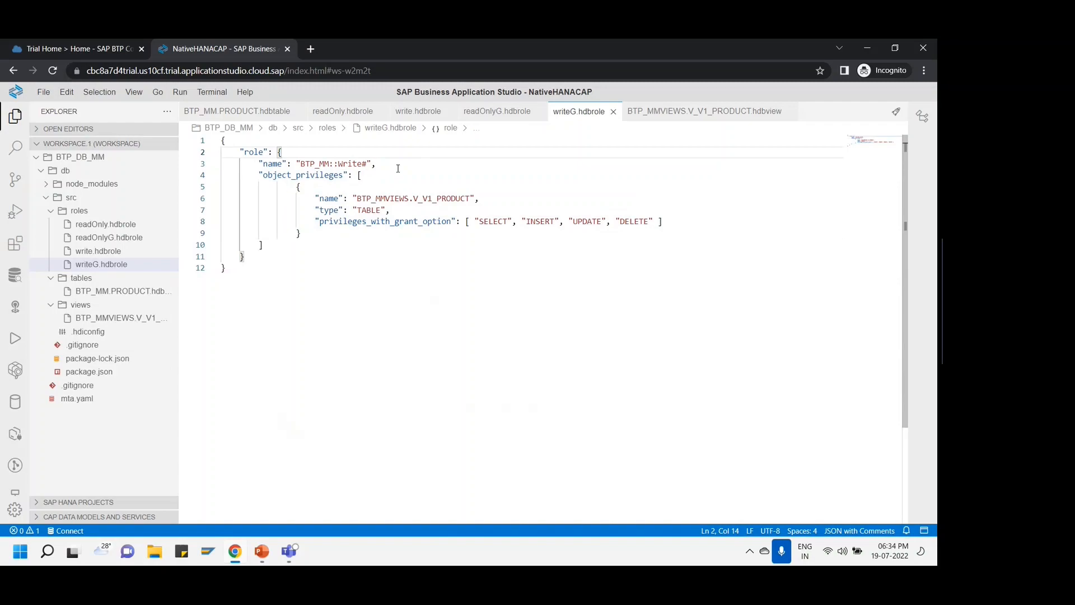
click(398, 168)
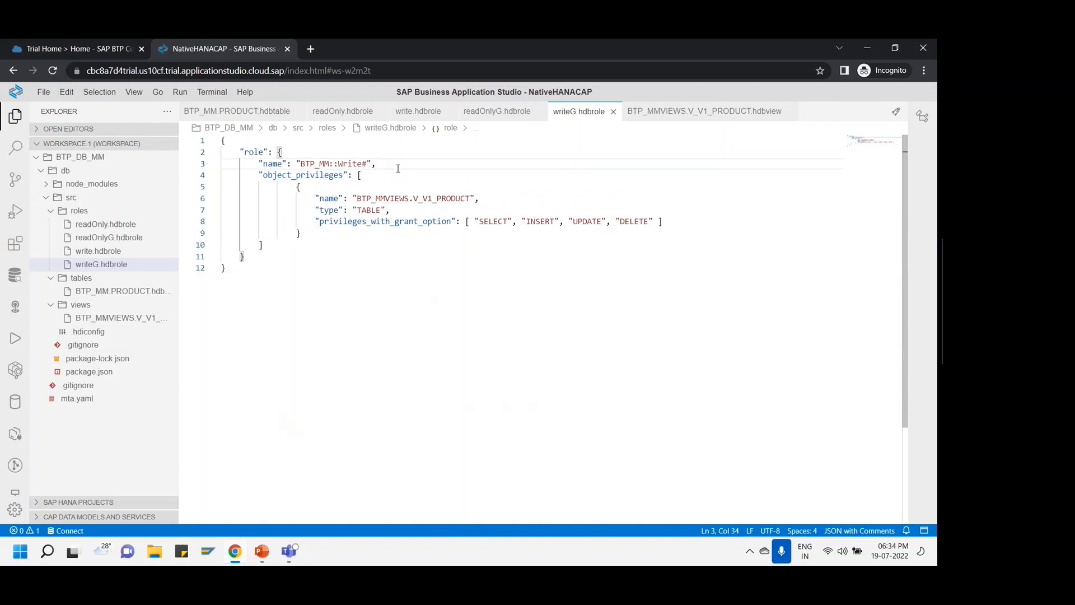
click(262, 551)
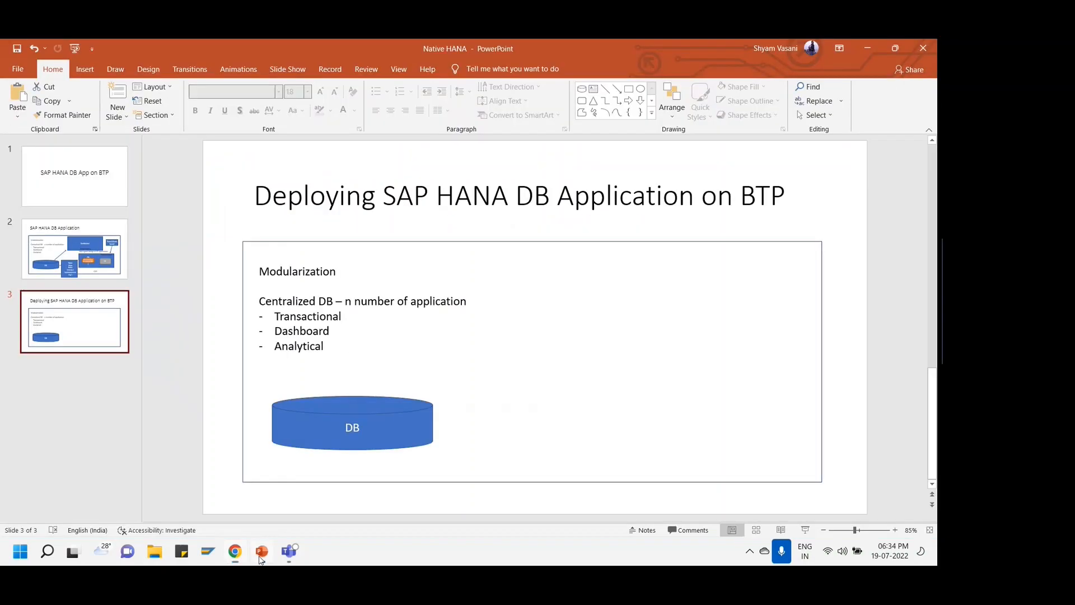
- Insert slide 4 titled 'Pre-requistites' with the bullet 'SAP HANA Cloud DB', then return to the browser
right_click(81, 303)
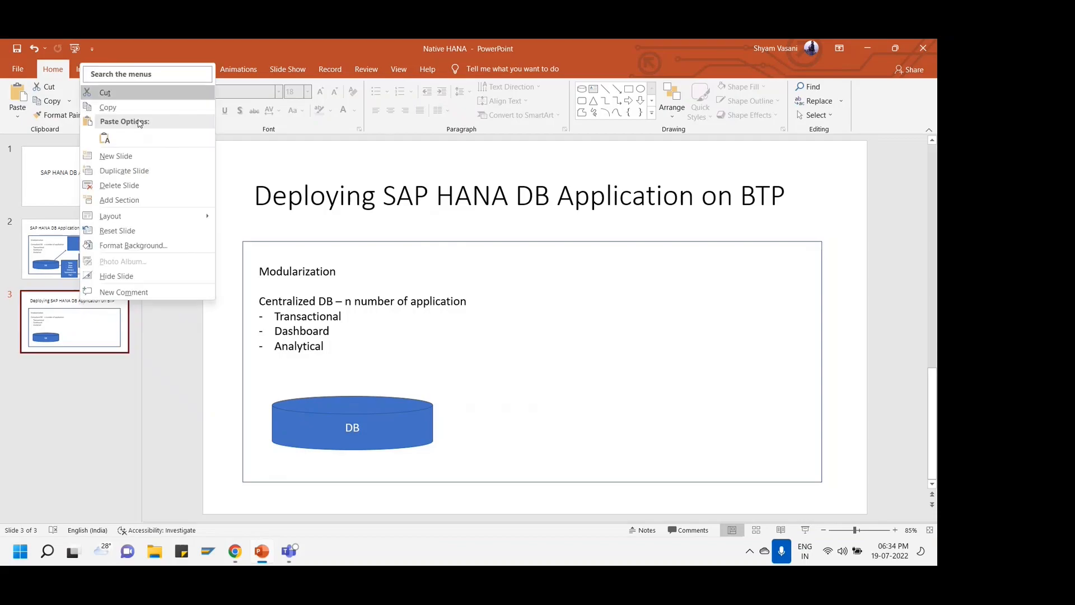
click(104, 152)
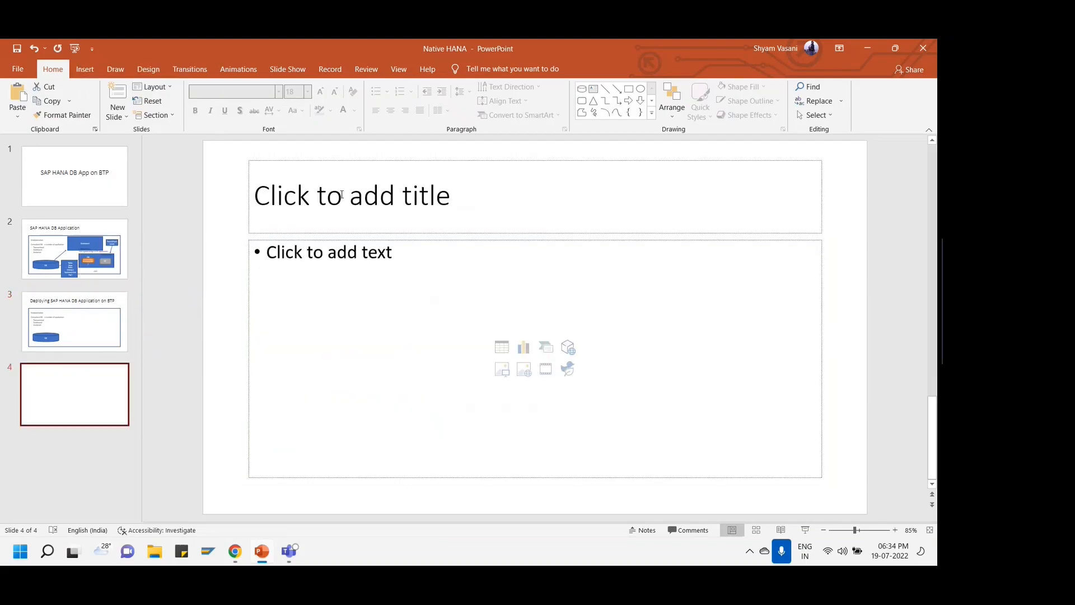
click(341, 196)
text(Pre-)
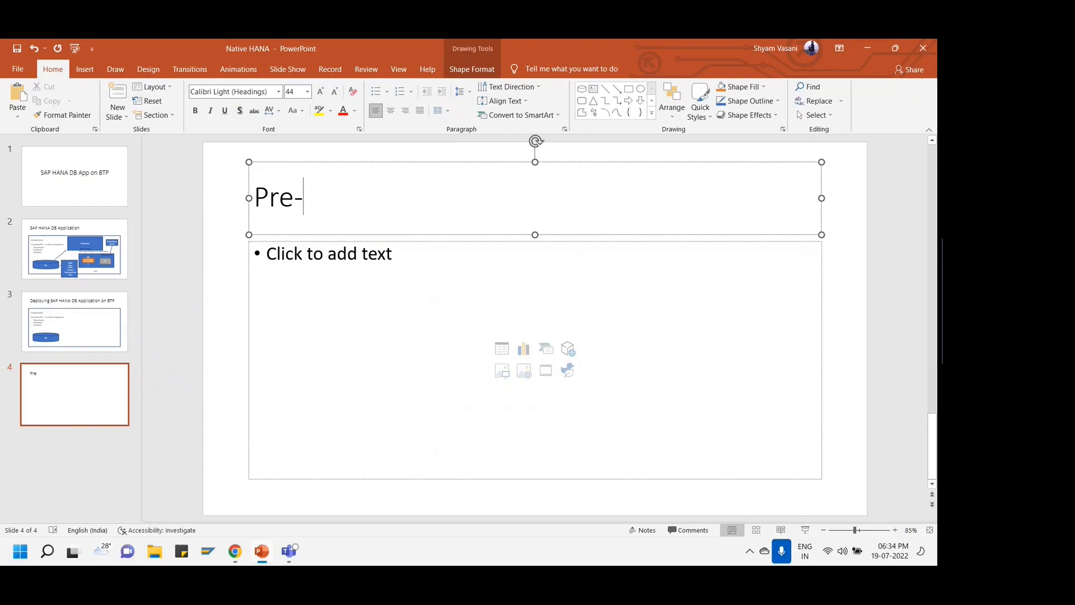
text(requistites)
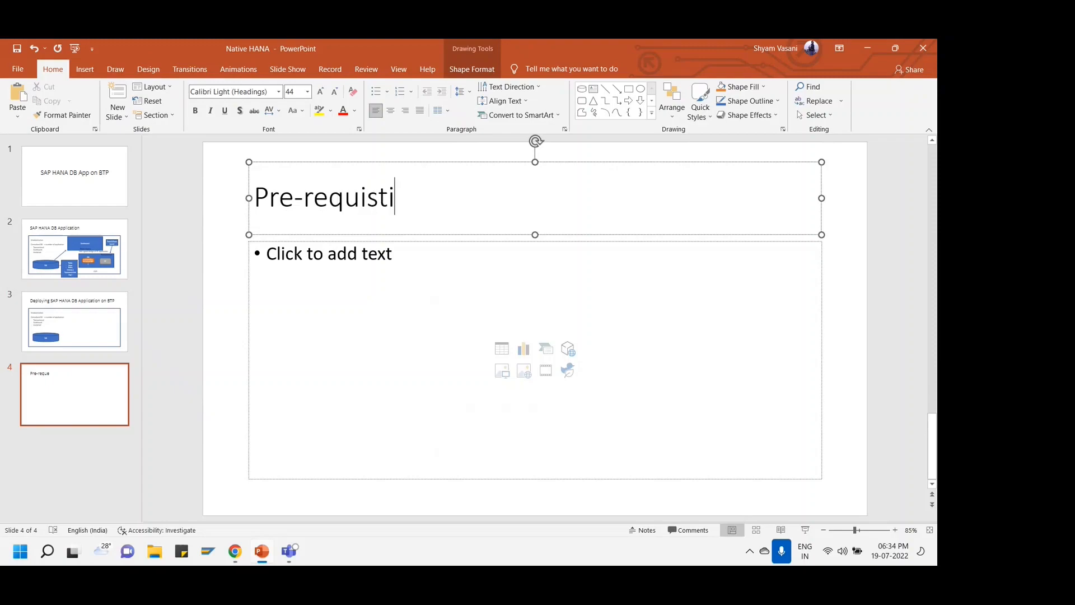
click(312, 272)
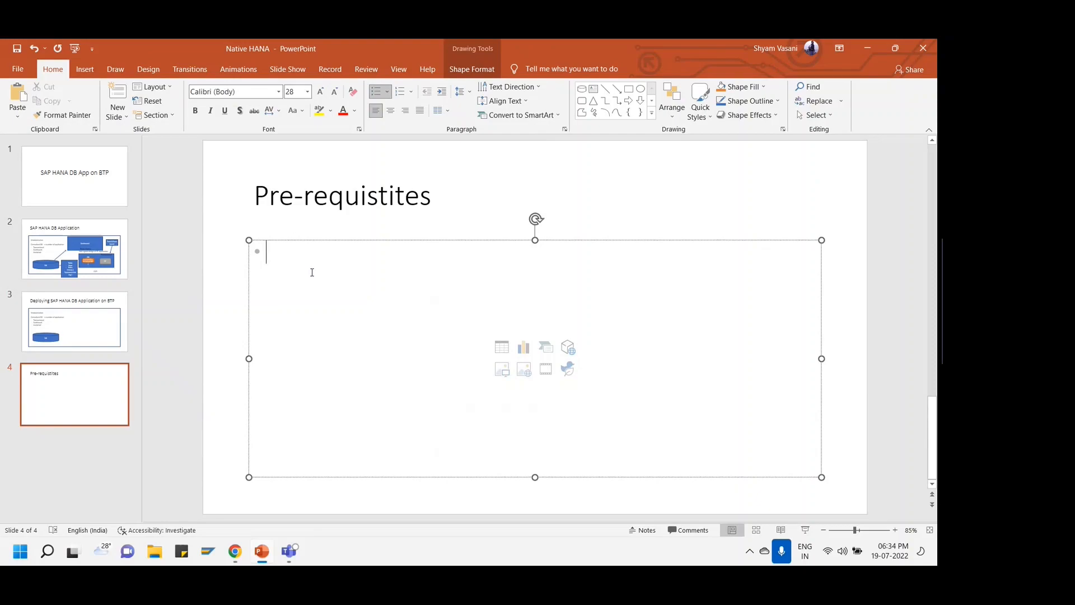
text(SAP HA)
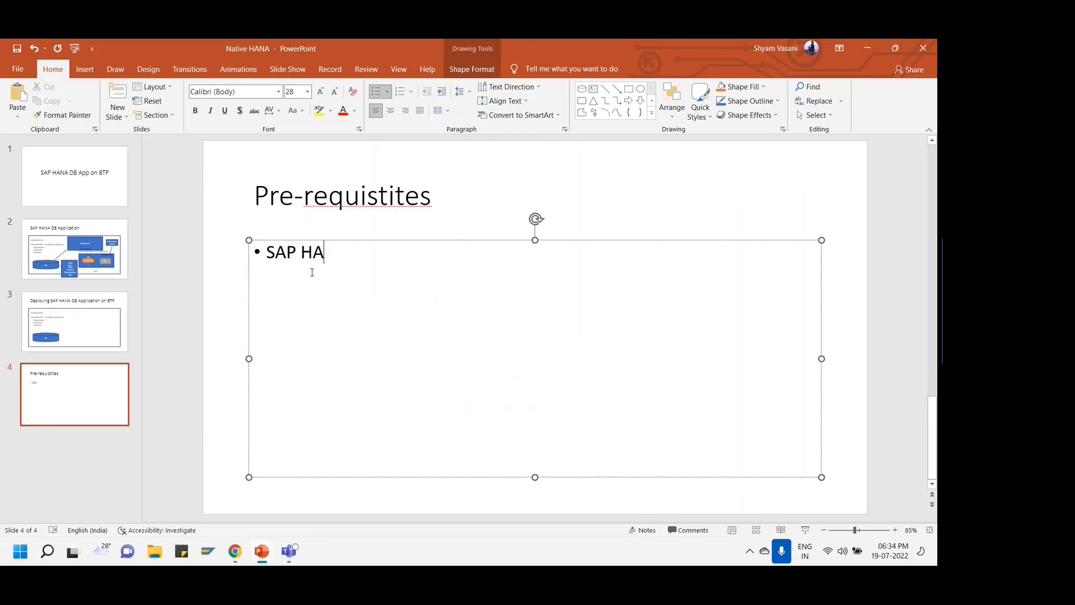
text(NA Cloud DB)
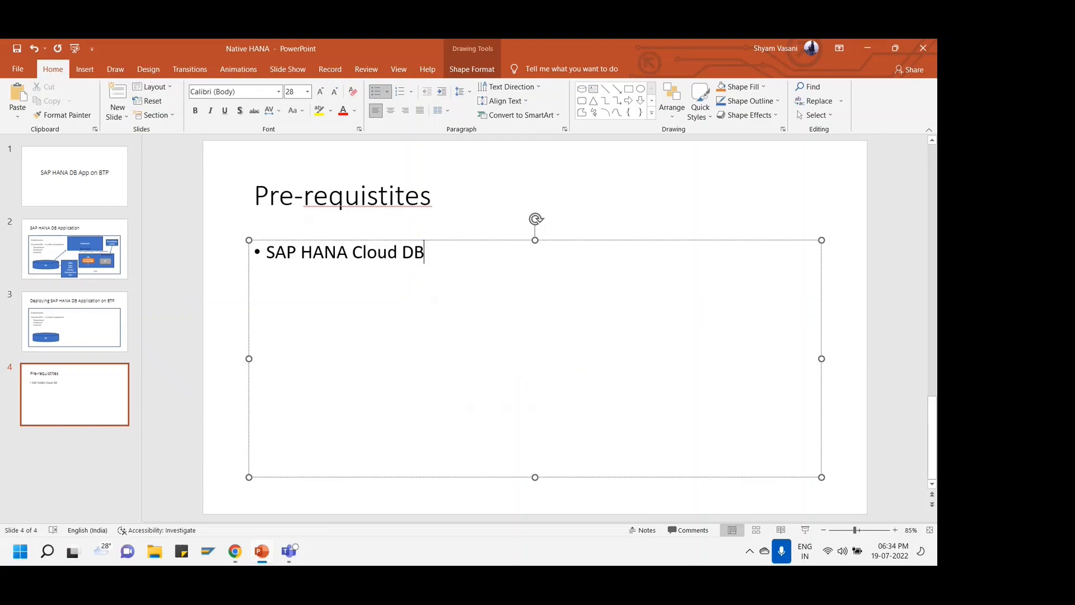
key(alt+Tab)
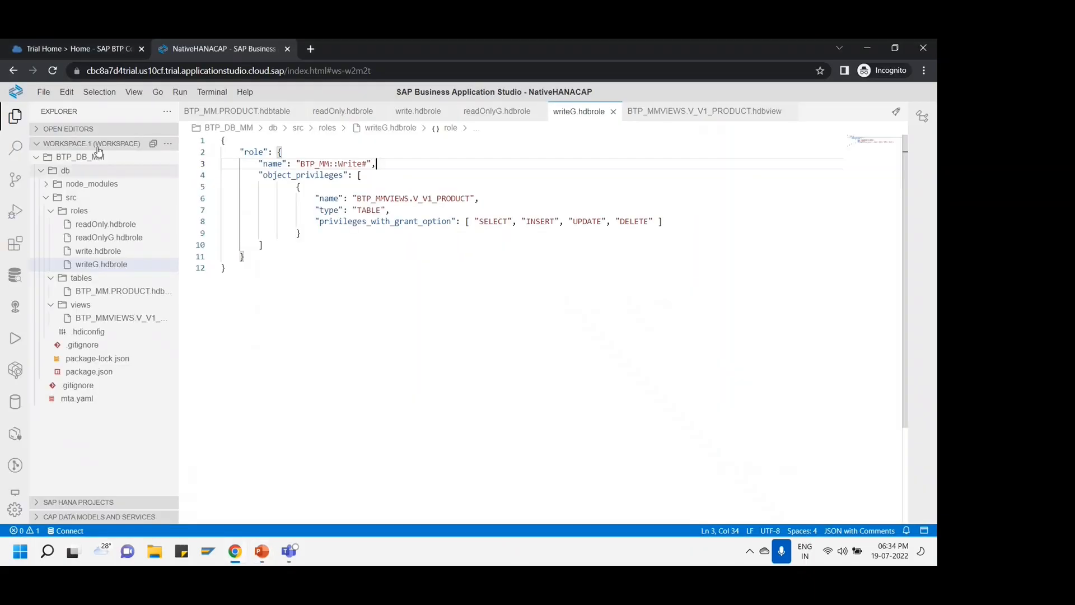
- Go to the trial account from Trial Home, allow analytics cookies, and open the trial subaccount
click(98, 50)
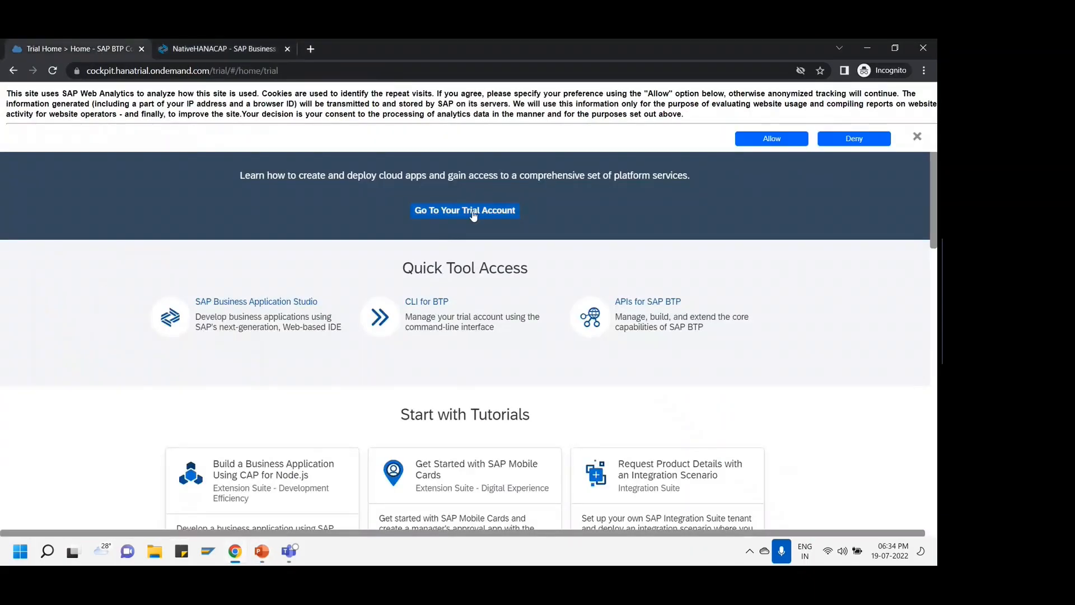
click(312, 312)
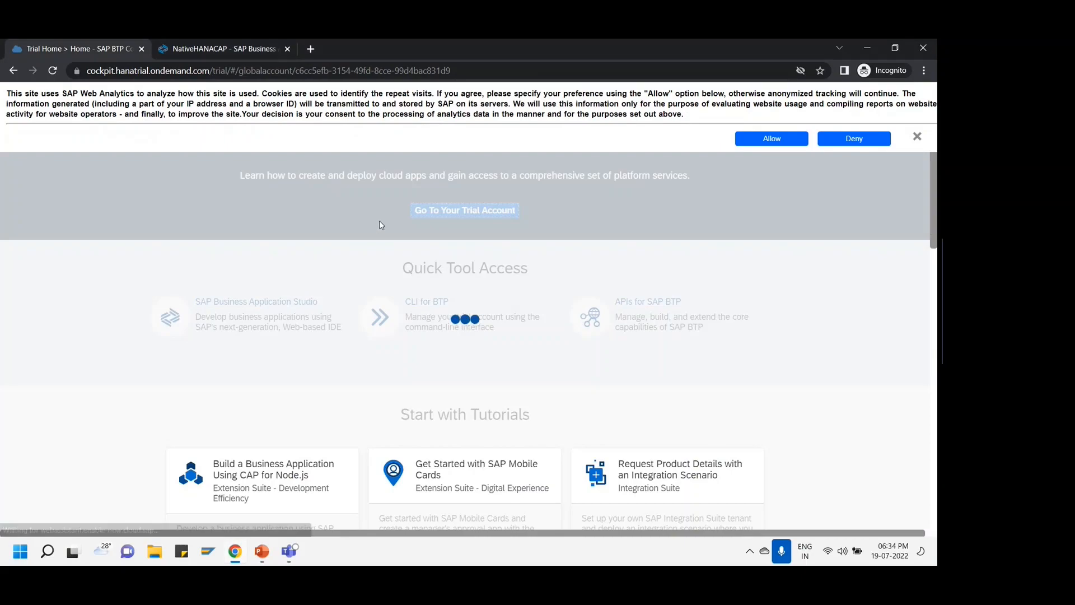
click(773, 140)
click(204, 348)
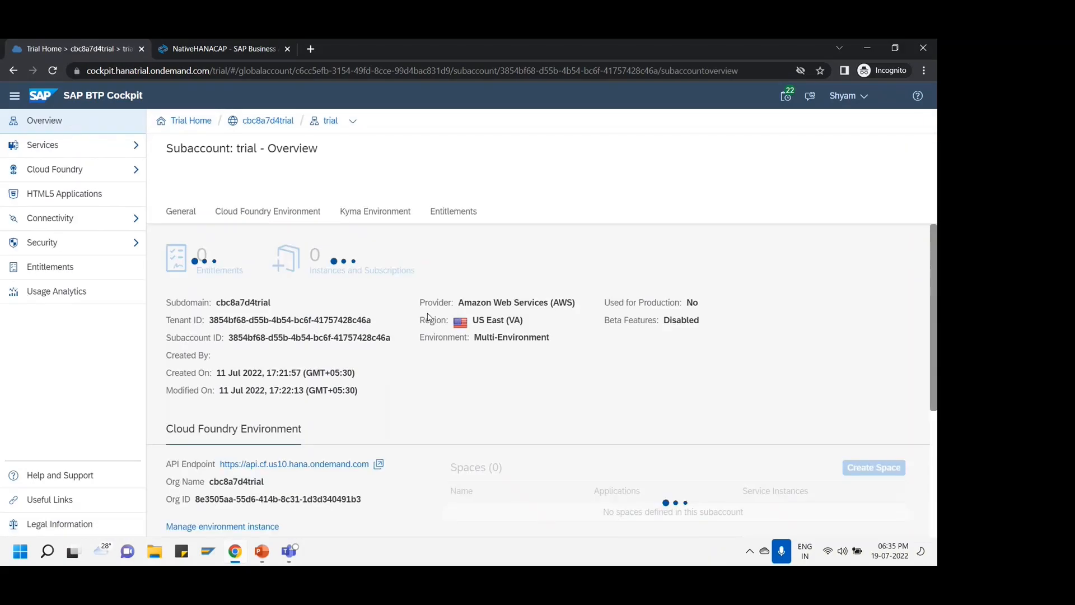
- Review the subaccount's API Endpoint, then open the dev space
scroll(516, 372, down, 1)
scroll(516, 371, up, 1)
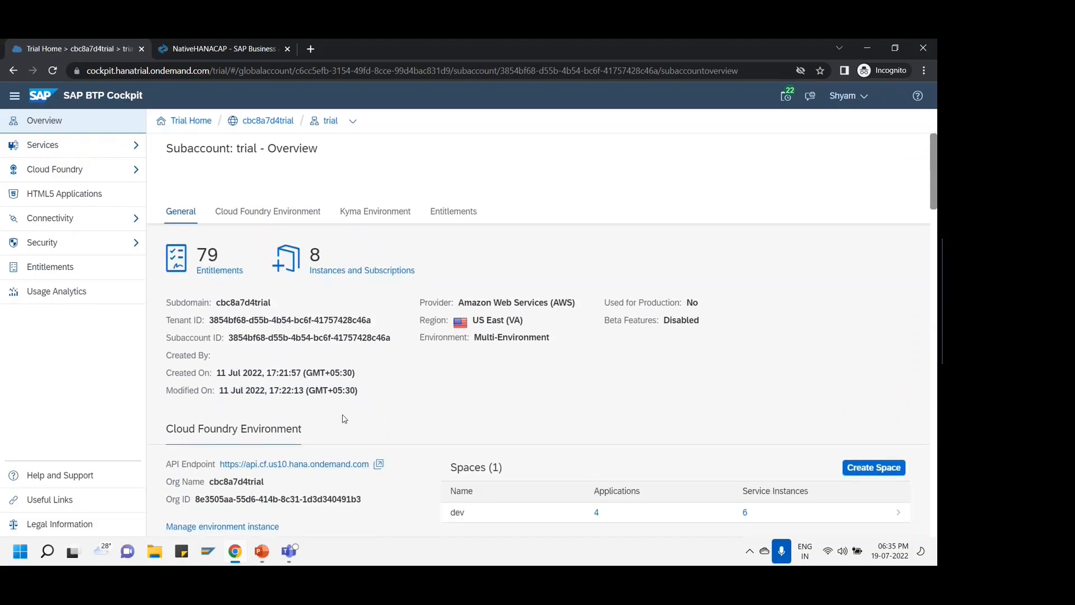
scroll(418, 403, down, 1)
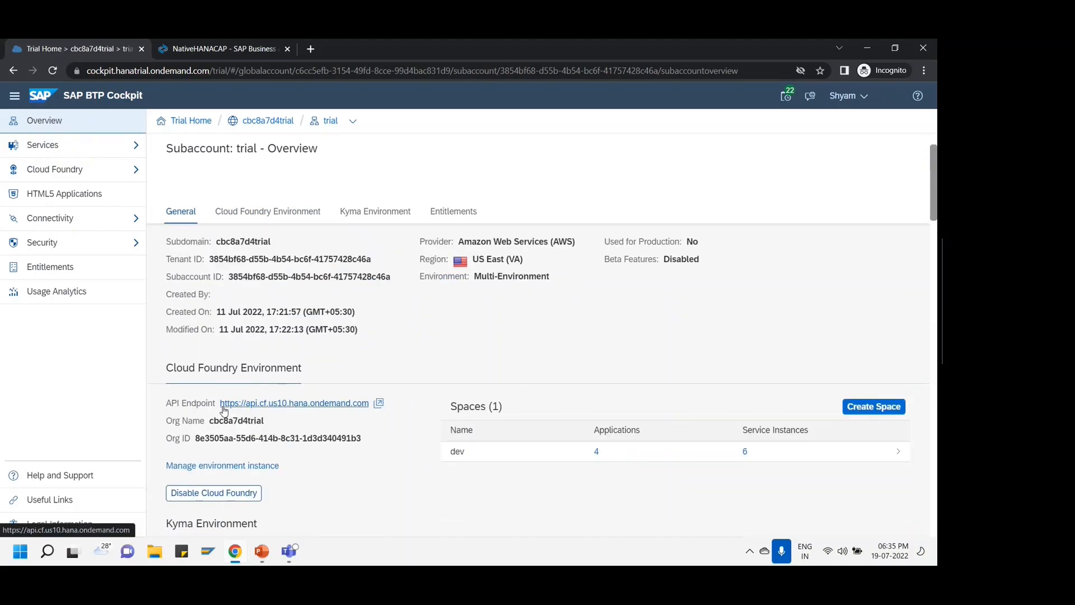
drag(167, 403, 213, 405)
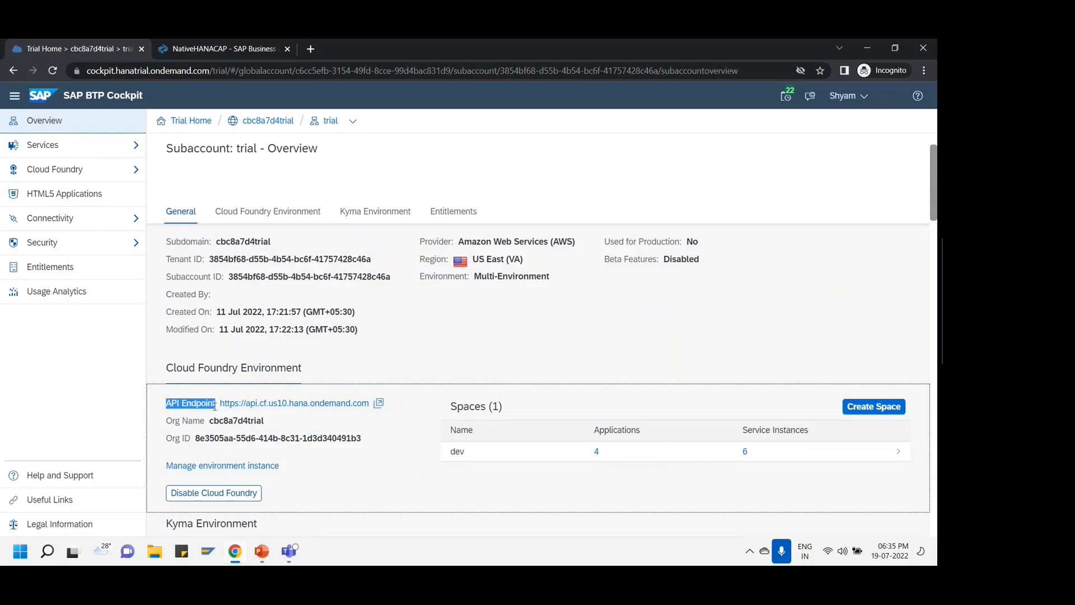
click(372, 360)
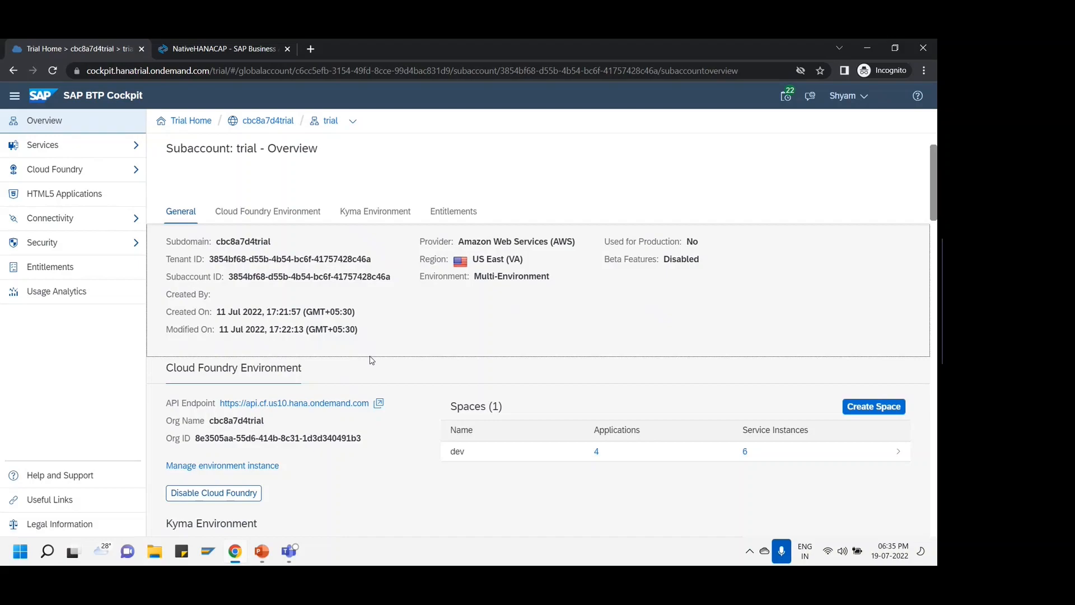
click(518, 460)
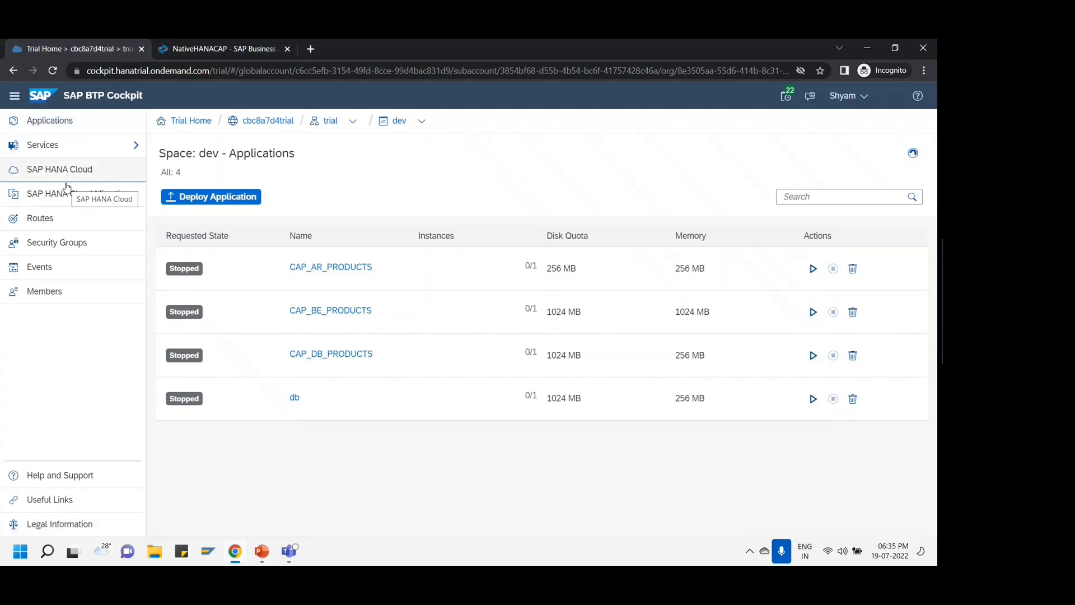
- Show the space's SAP HANA Cloud instances and glance at the creation options
click(100, 174)
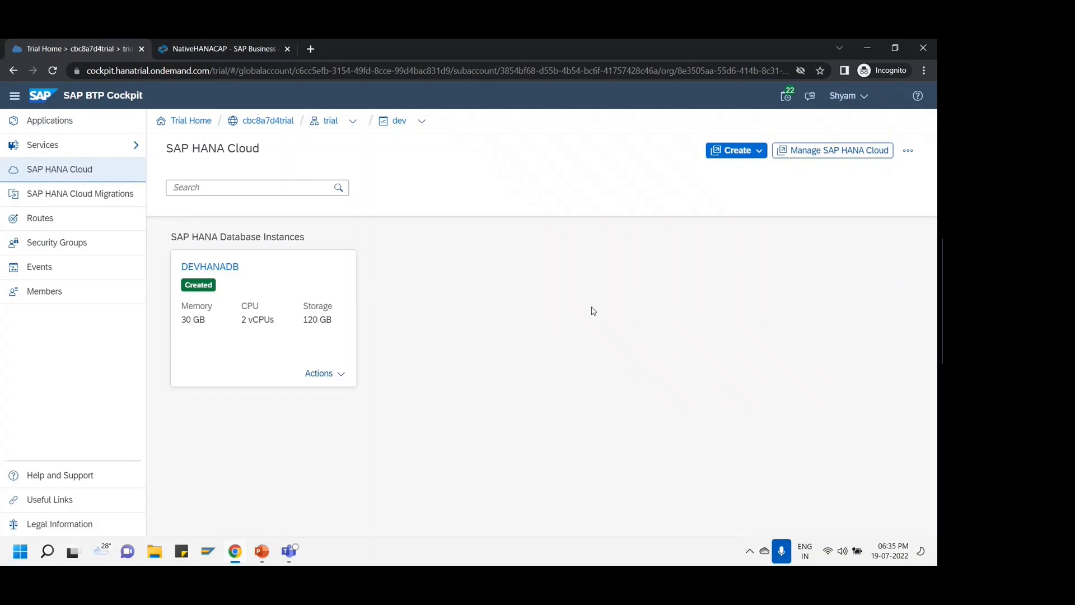
click(750, 157)
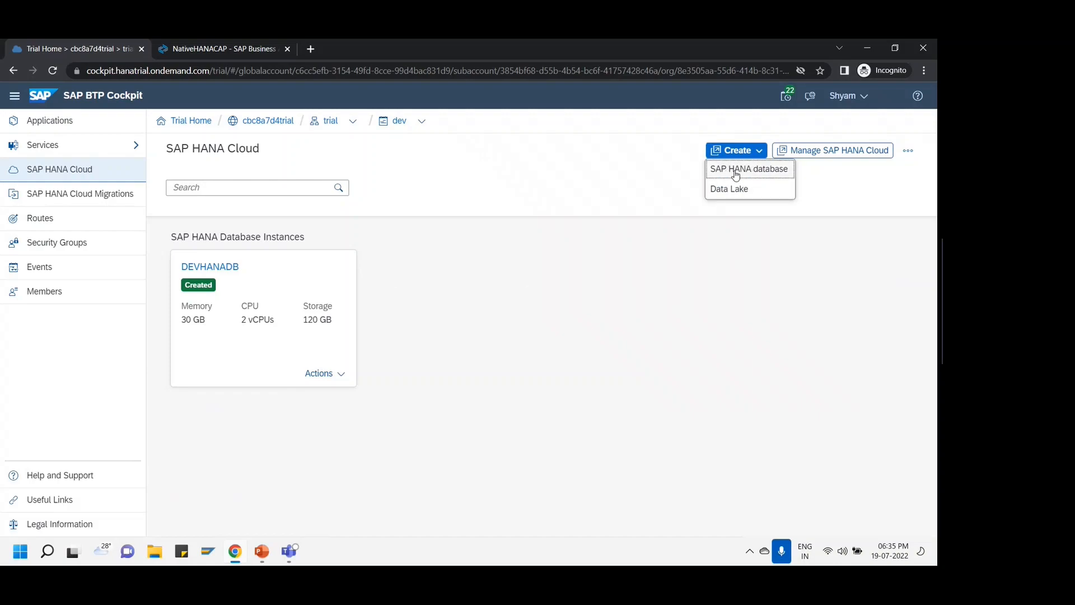
click(525, 274)
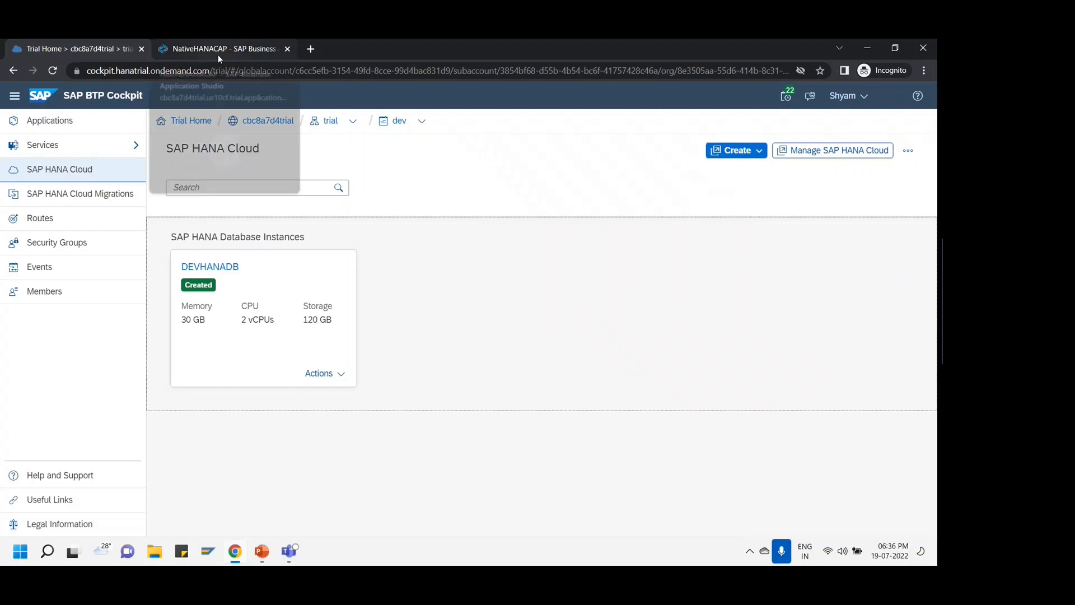
- Open the DEVHANADB instance in SAP HANA Cloud Central from its Actions menu
click(332, 375)
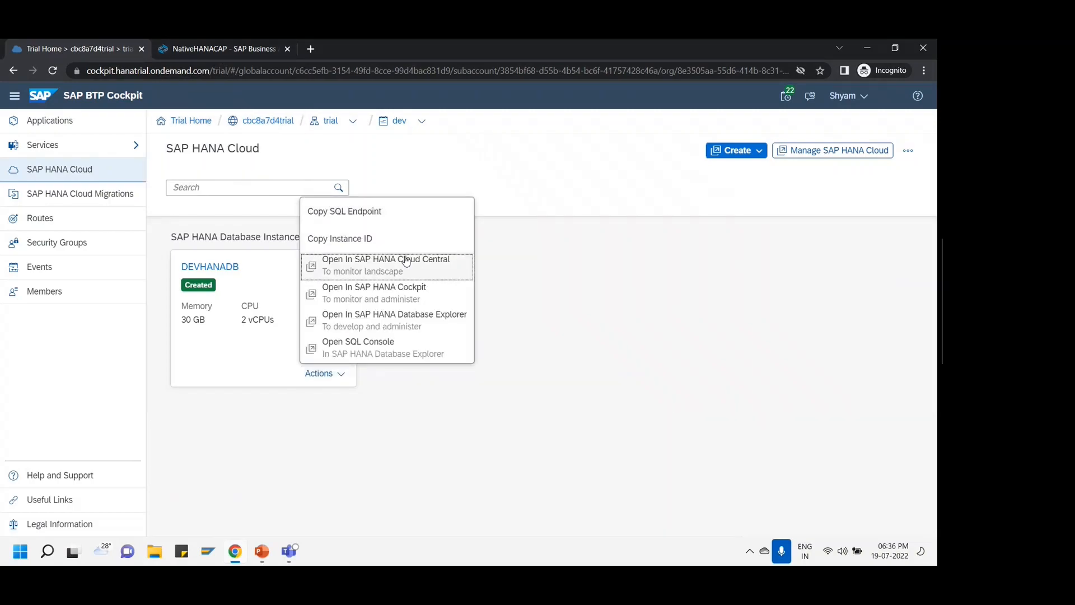
click(426, 420)
click(334, 380)
click(392, 274)
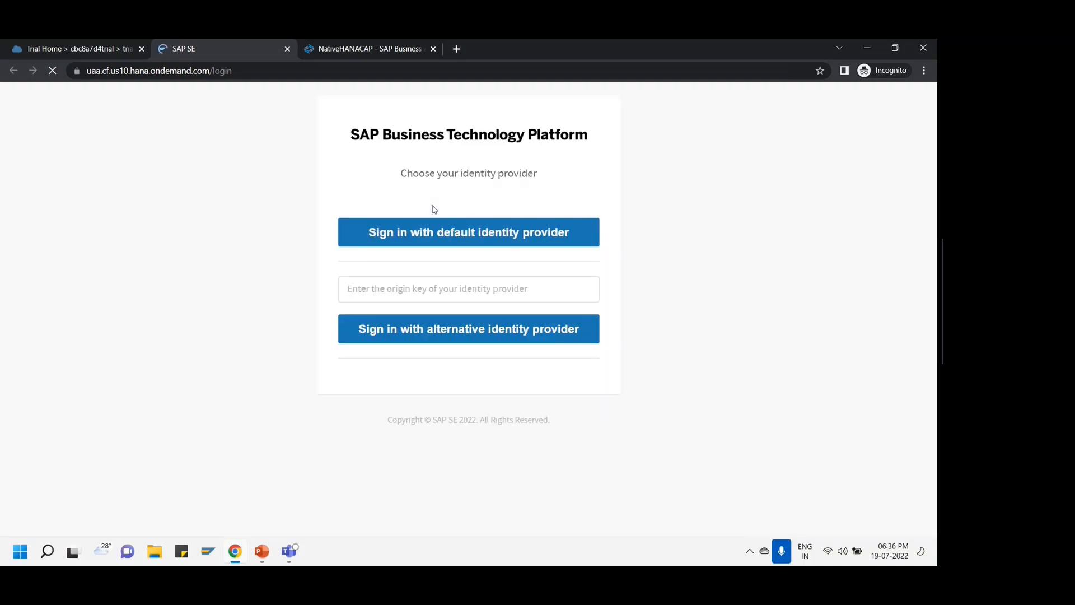
- Sign in with the default identity provider and accept the analytics cookies in HANA Cloud Central
click(444, 231)
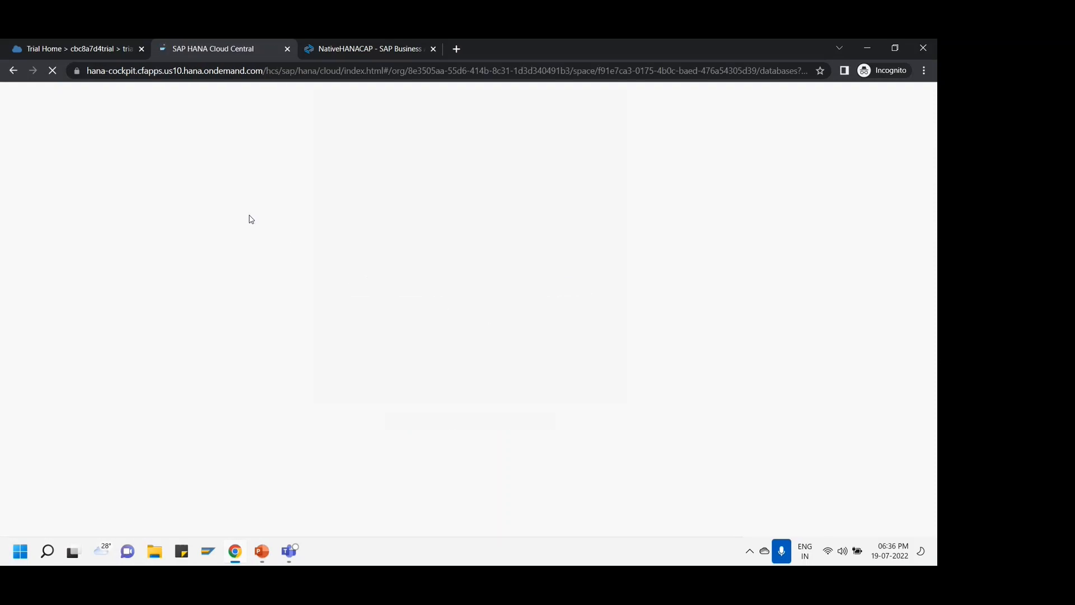
click(120, 56)
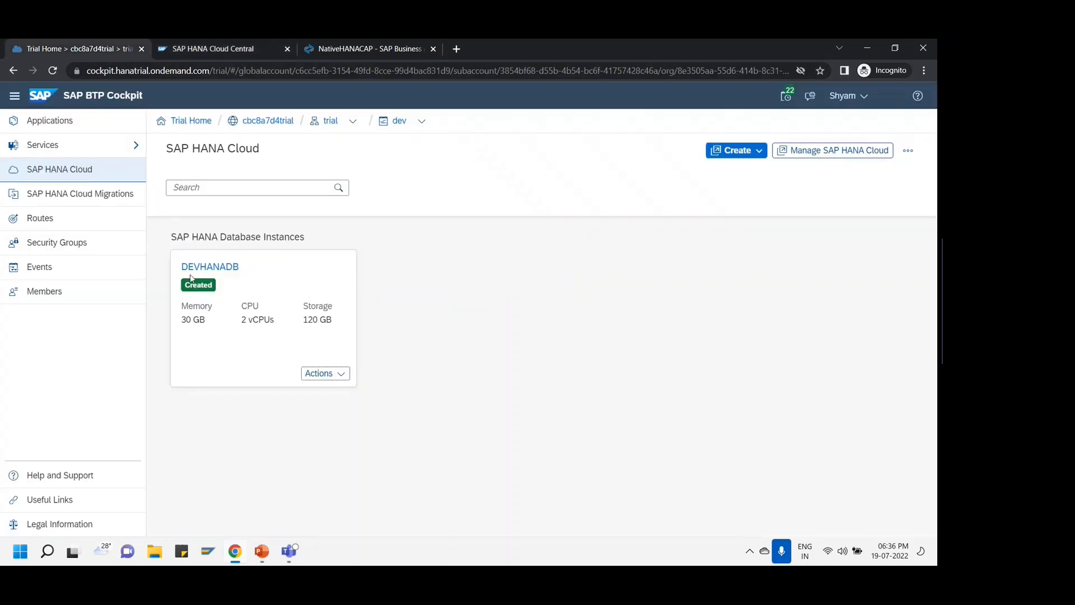
click(226, 50)
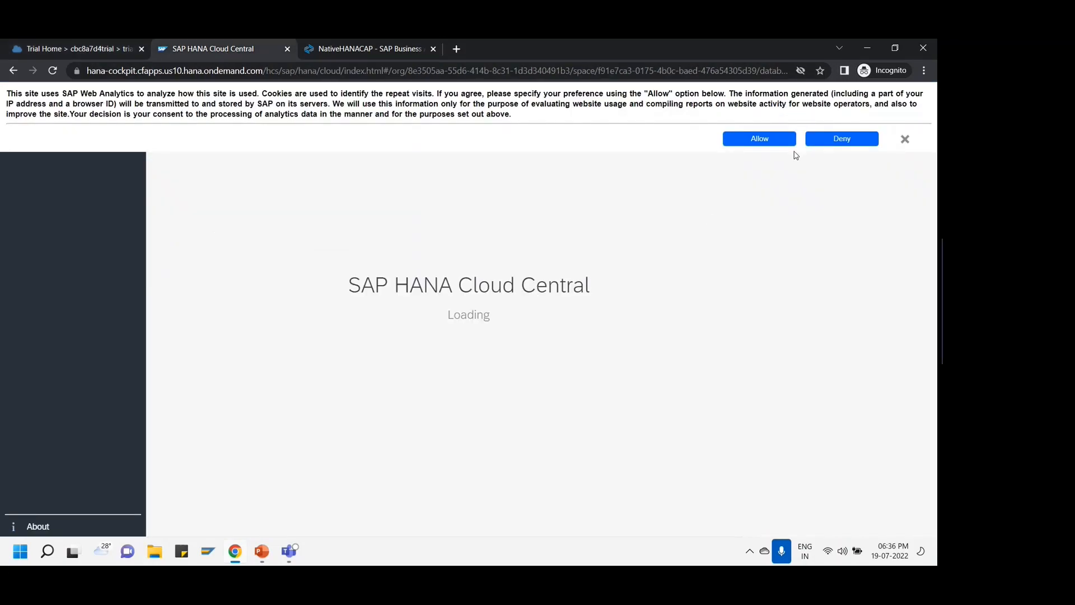
click(756, 140)
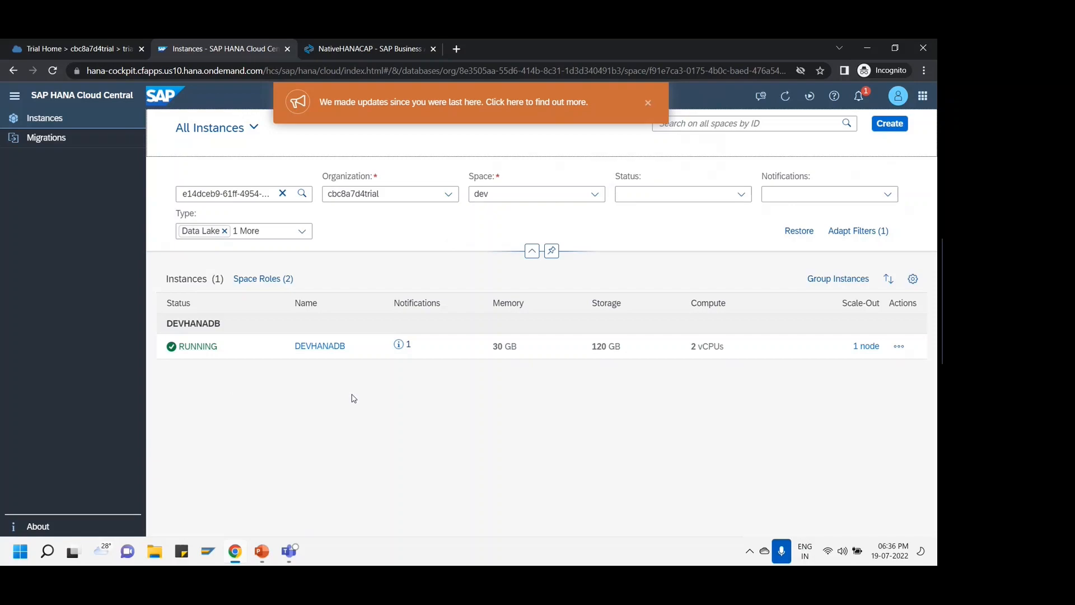
- Check the DEVHANADB instance's Actions menu and close it without choosing anything
click(898, 347)
click(669, 444)
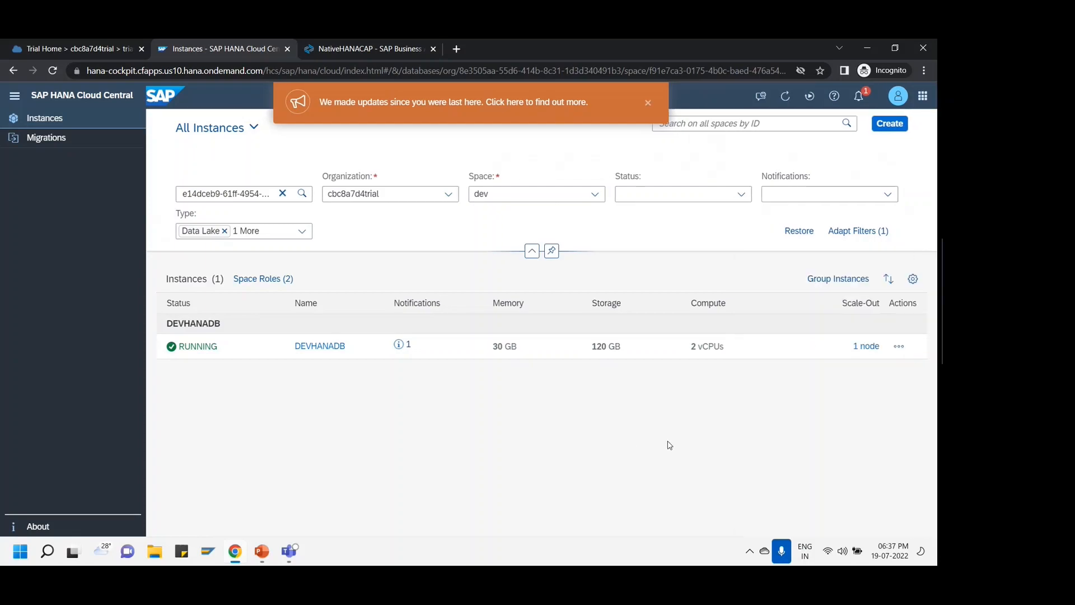
click(898, 347)
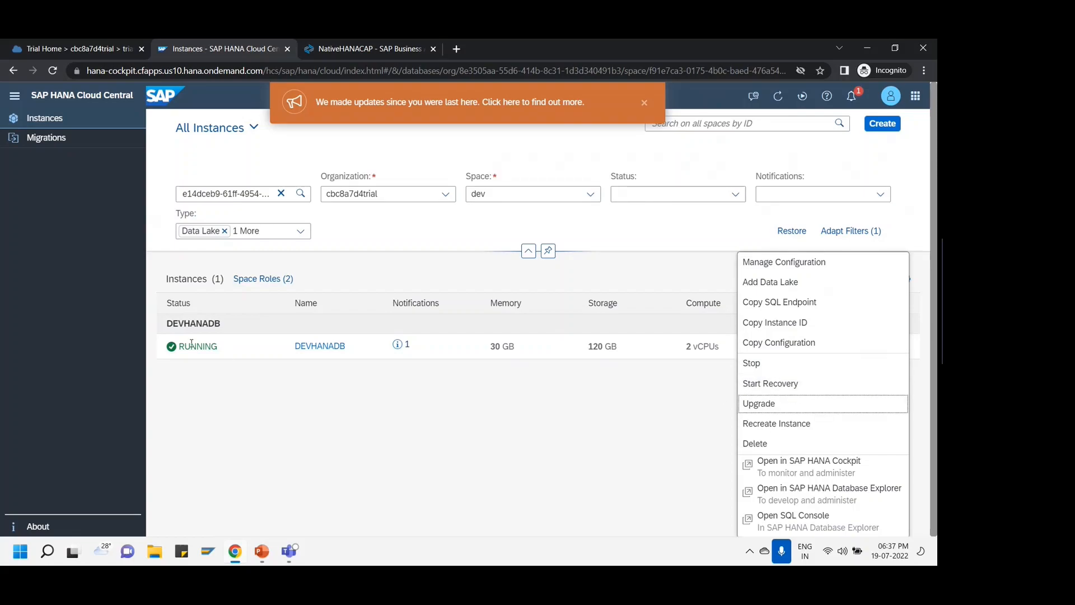
click(403, 430)
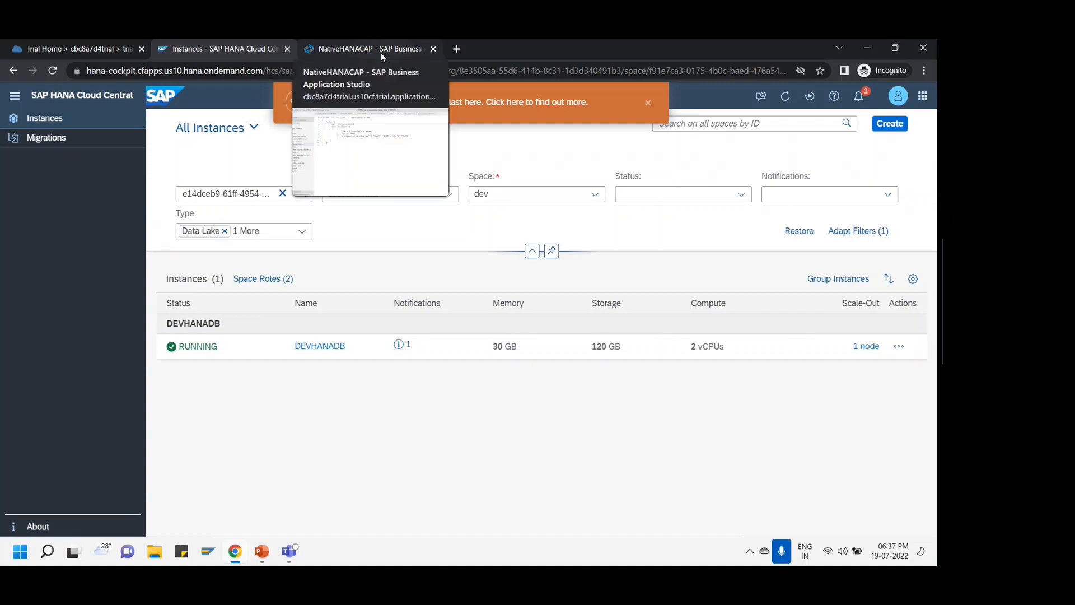
- Open a new terminal at ~/projects/BTP_DB_MM in the Business Application Studio workspace
click(67, 44)
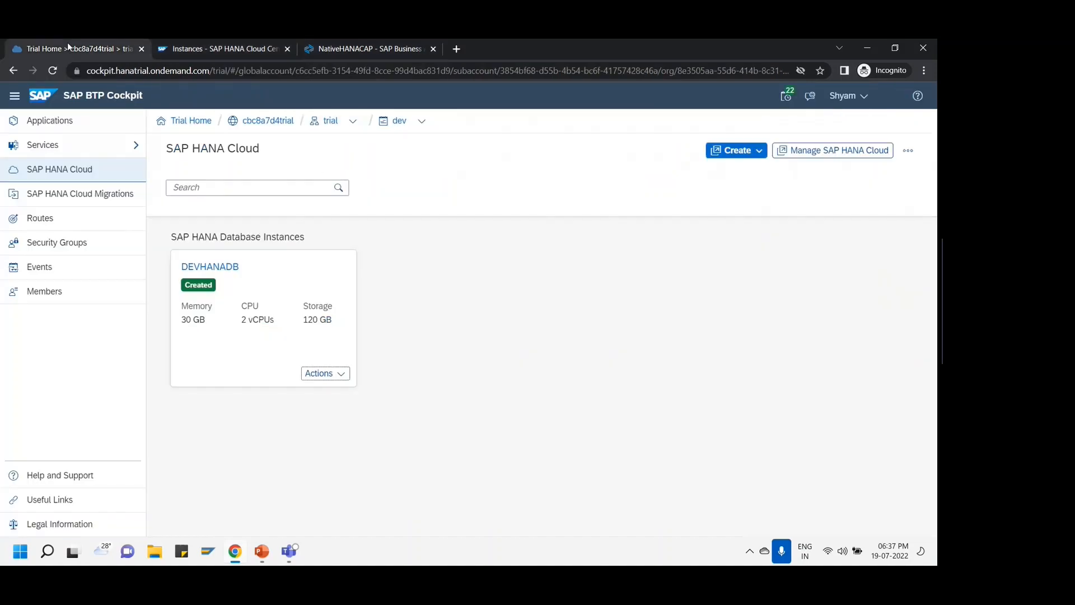
click(378, 50)
click(378, 177)
click(216, 91)
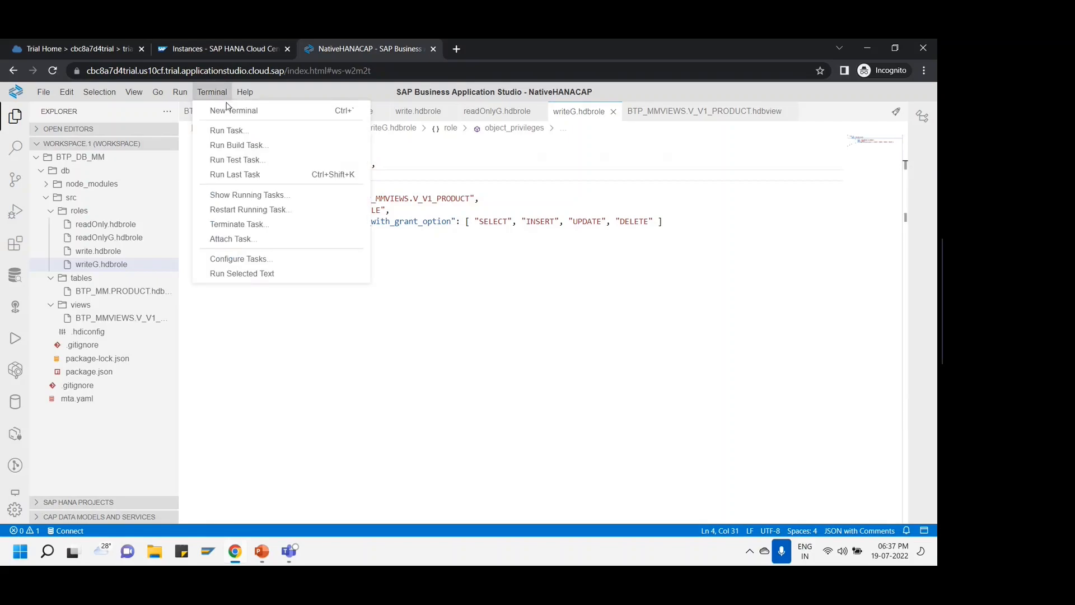
click(229, 111)
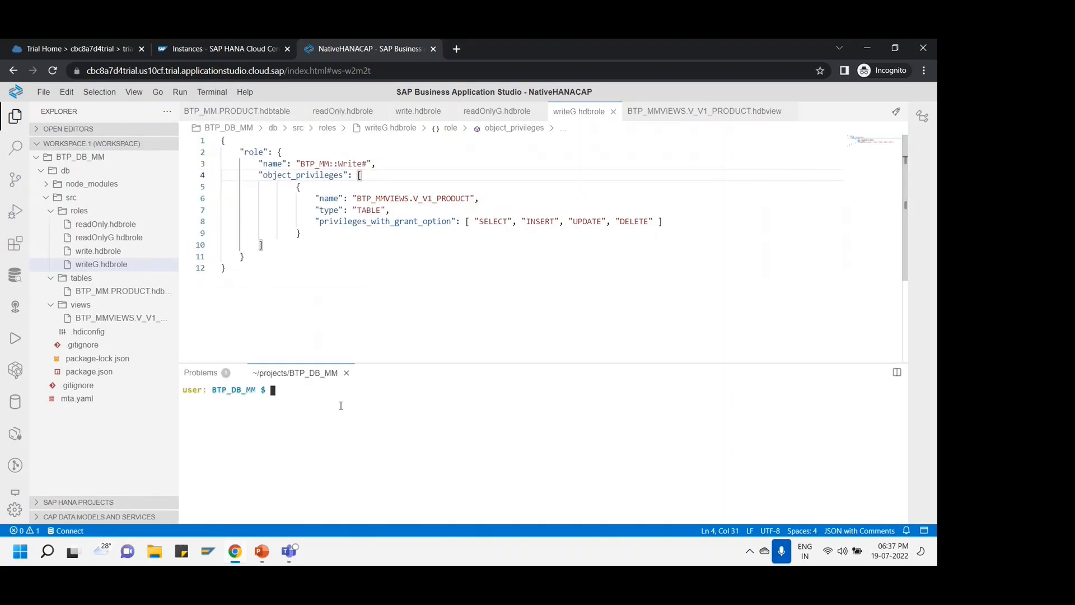
drag(214, 388, 253, 388)
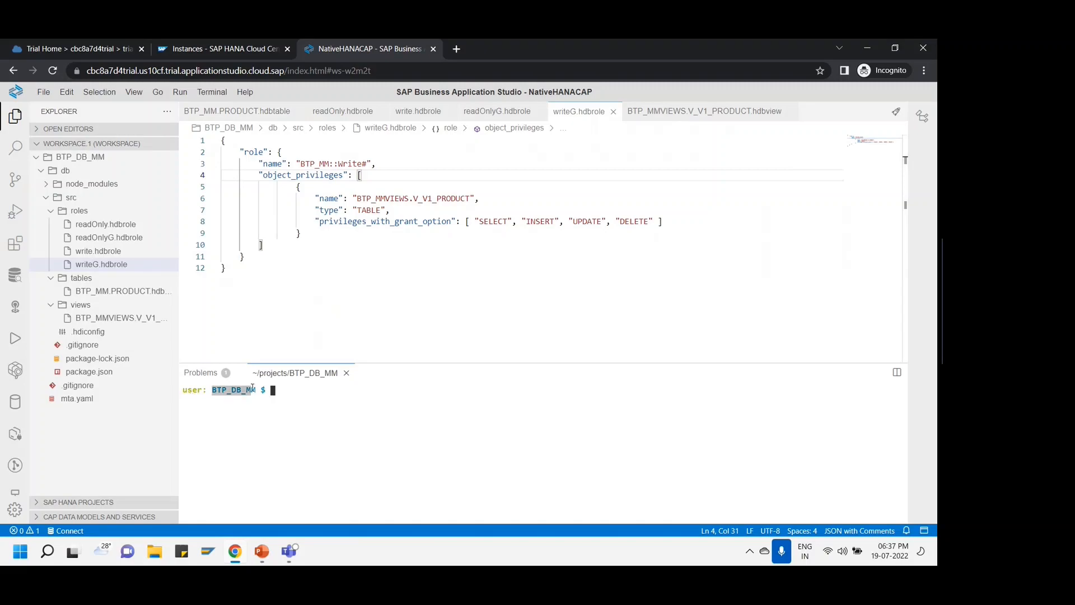
click(305, 387)
- View the trial subaccount's Cloud Foundry Environment section, then return to Business Application Studio
click(217, 48)
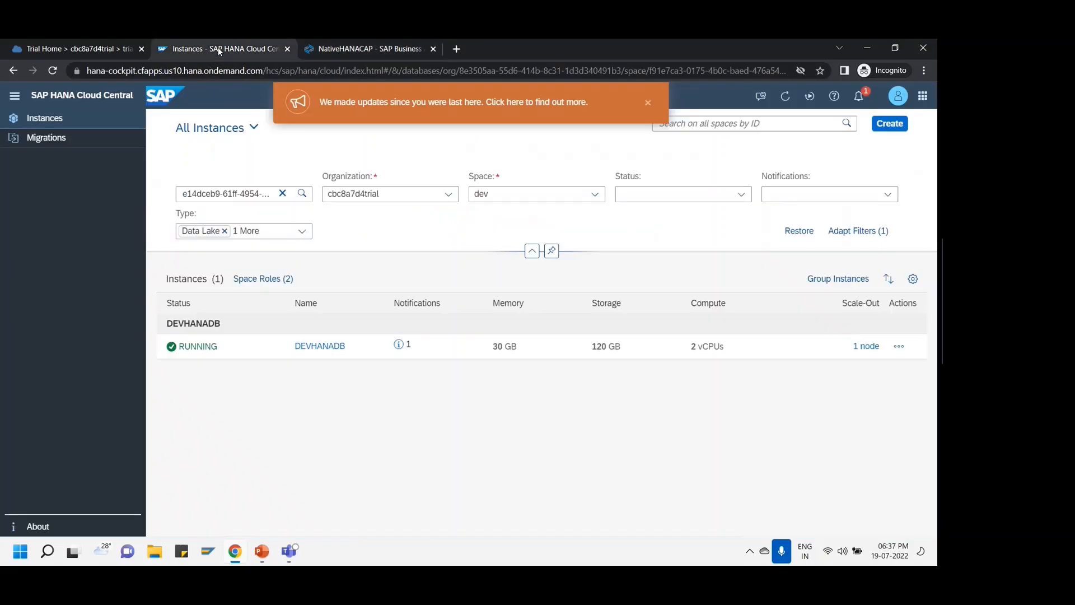
click(98, 50)
click(330, 121)
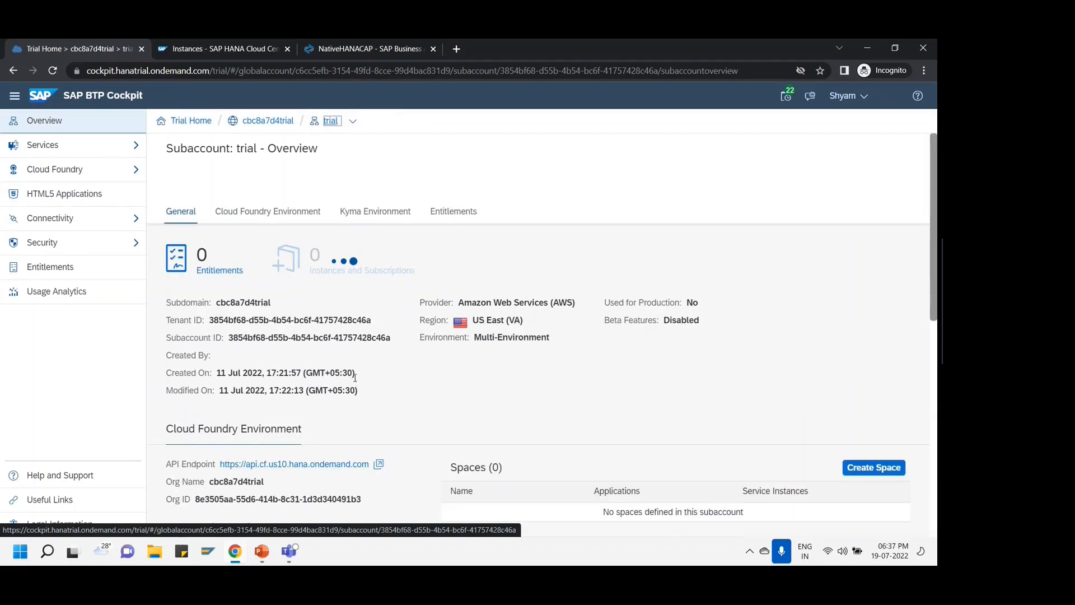
scroll(354, 377, down, 2)
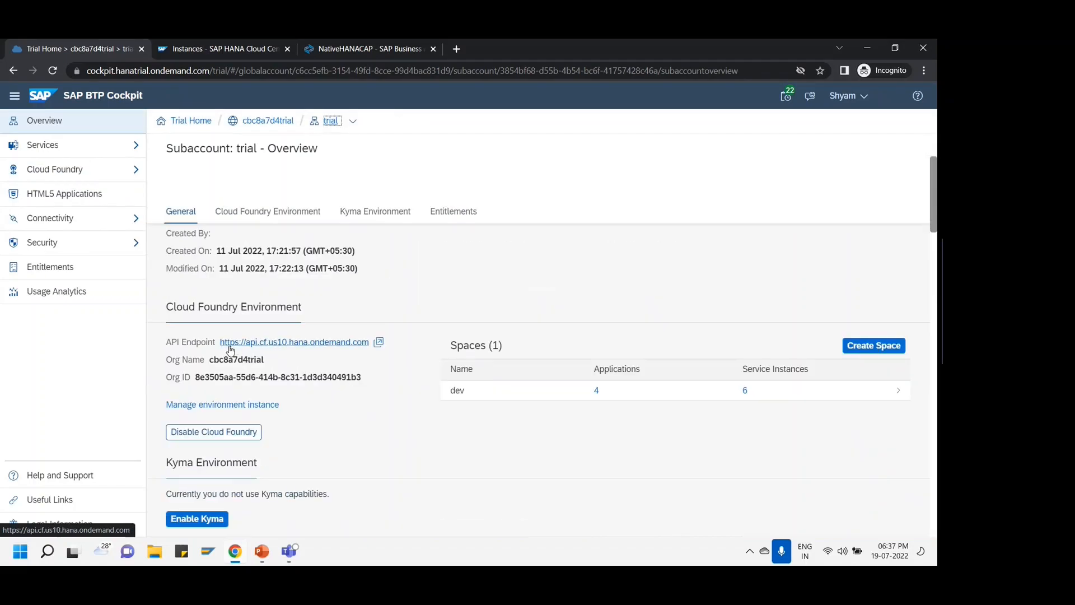
click(364, 52)
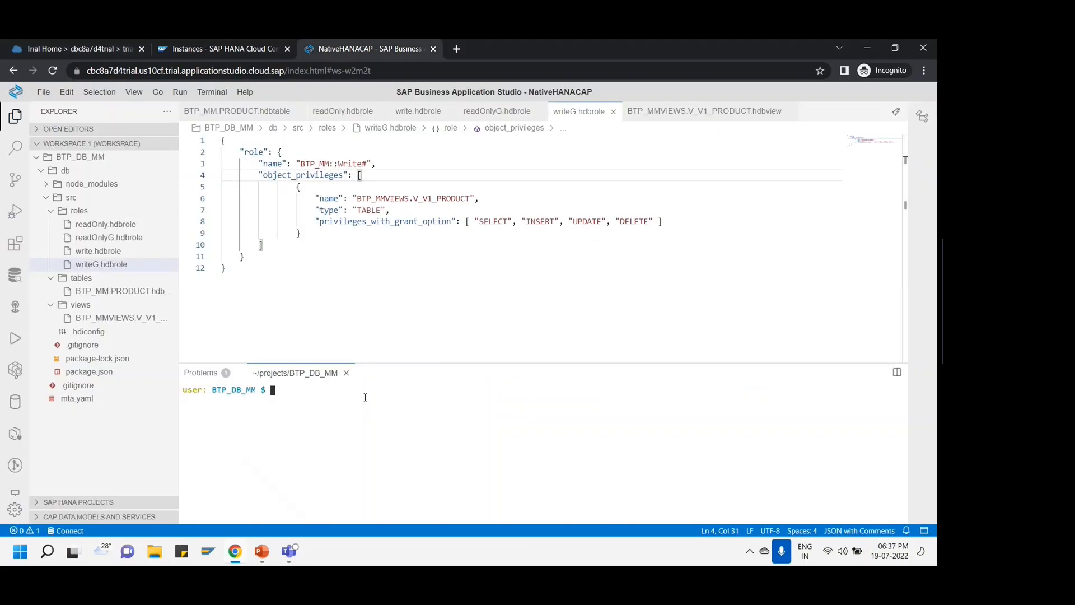
- Run 'cf login --sso' and open the passcode page it links to
text(cf login --sso)
key(Return)
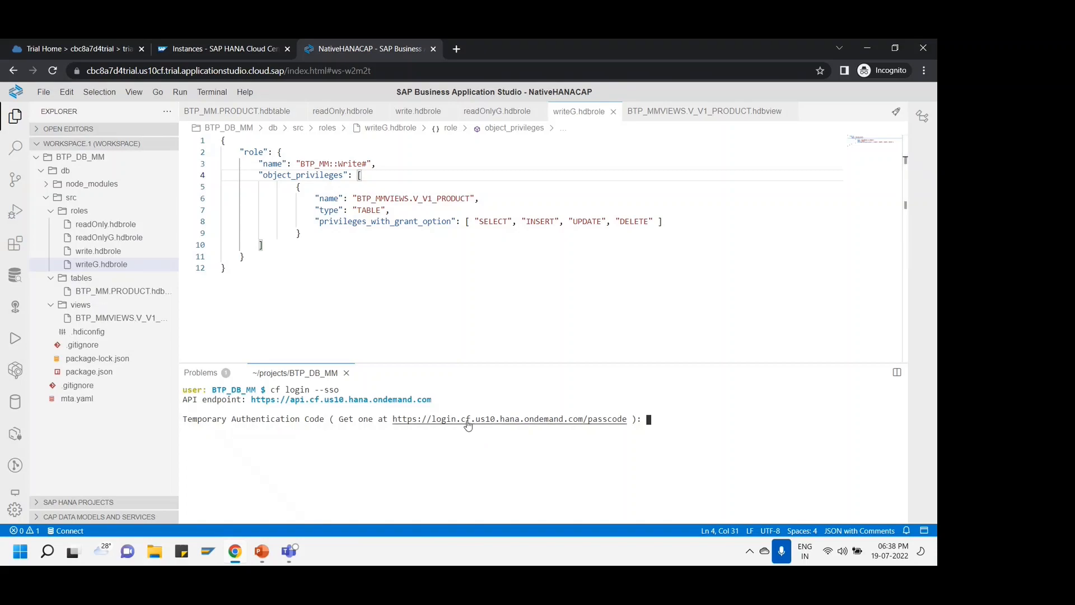
drag(398, 418, 510, 419)
ctrl+click(517, 420)
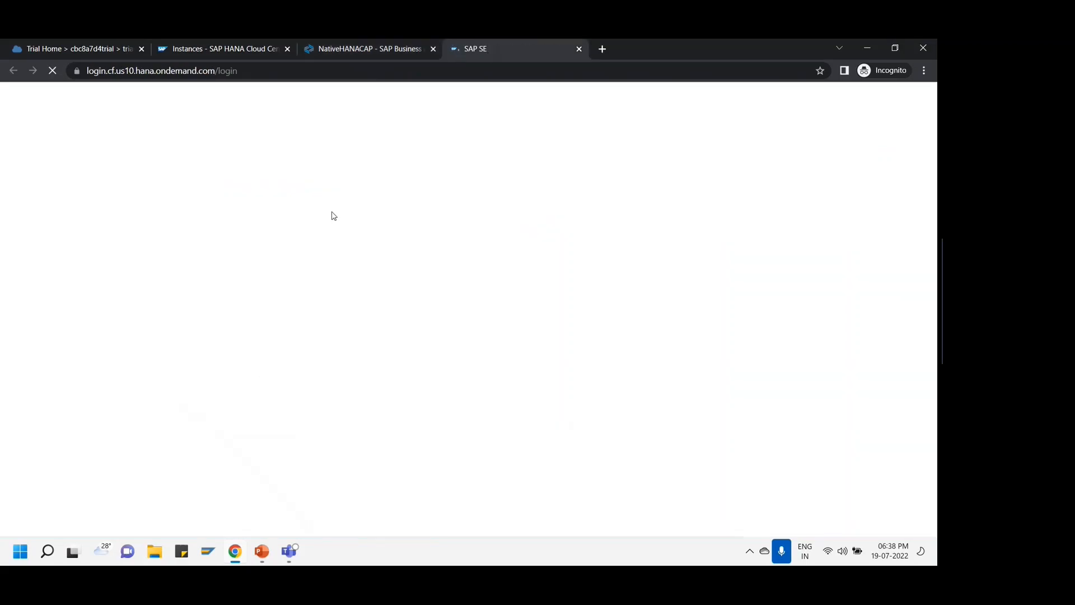
- Copy the Temporary Authentication Code and paste it into the terminal to complete the login
click(478, 220)
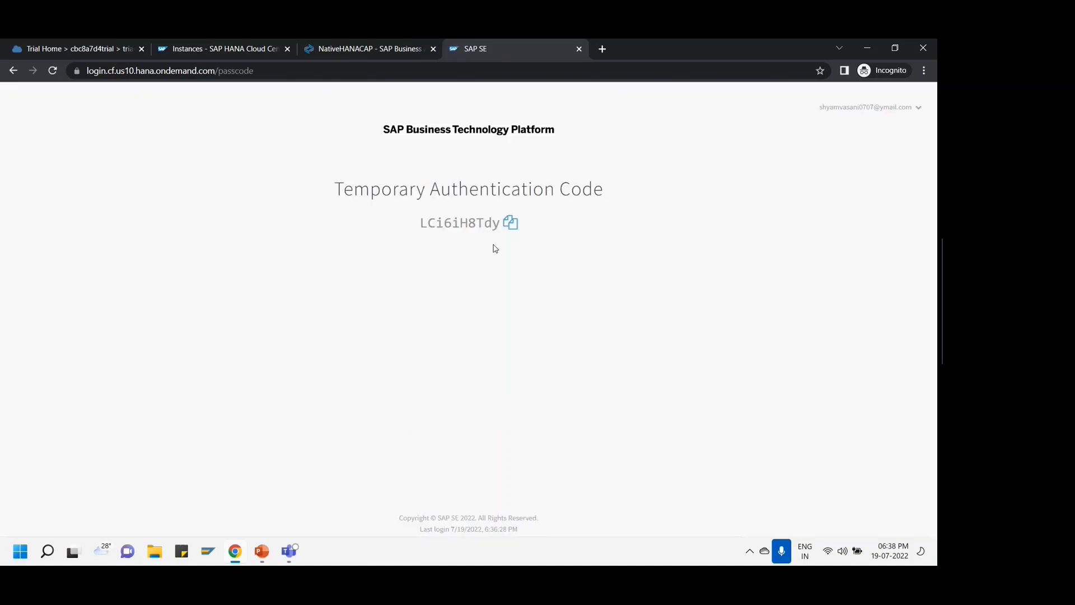
click(511, 225)
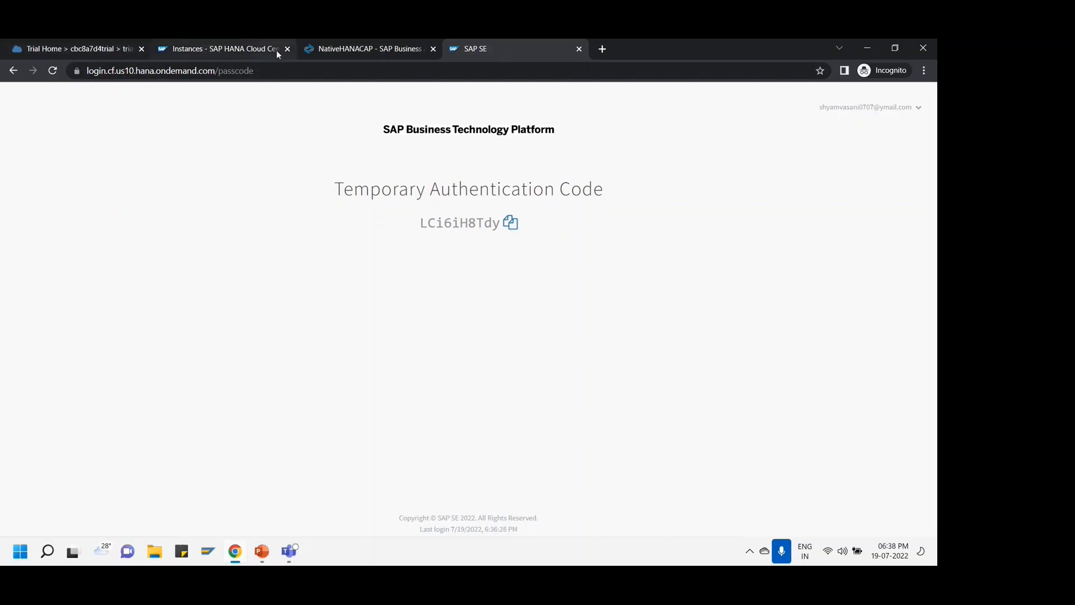
click(359, 49)
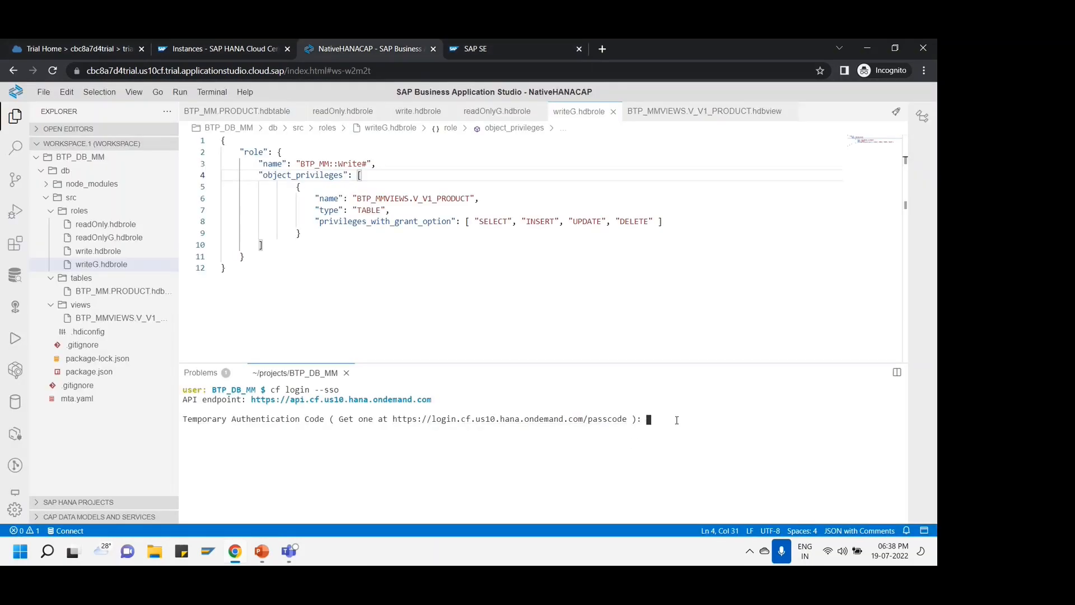
key(ctrl+v)
key(Return)
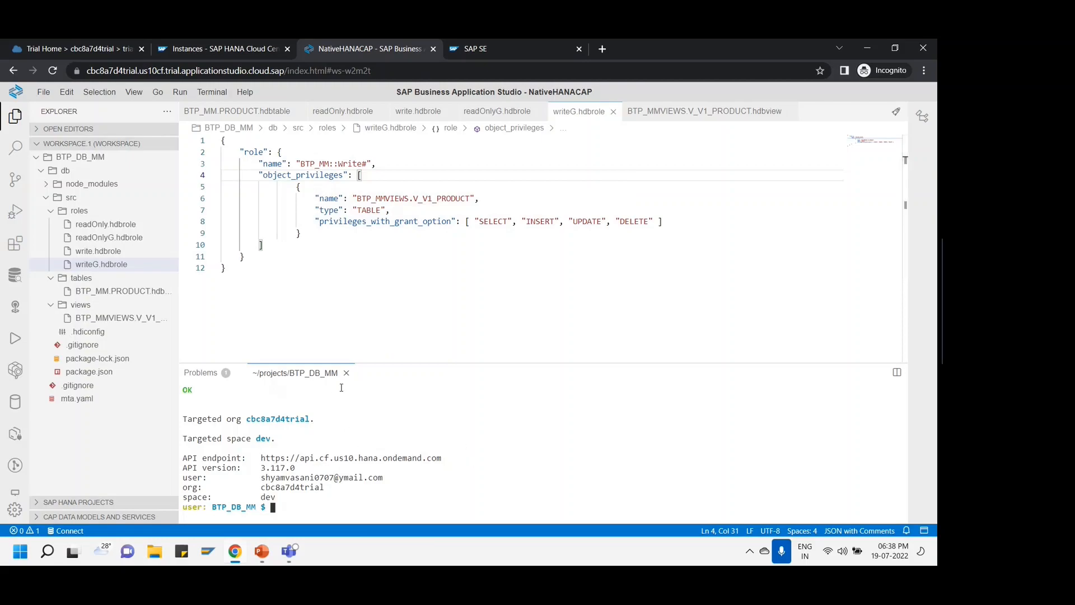
- Open mta.yaml and inspect module BTP_DB_MM and resource hdi_BTP_DB_MM of type com.sap.xs.hdi-container
click(45, 398)
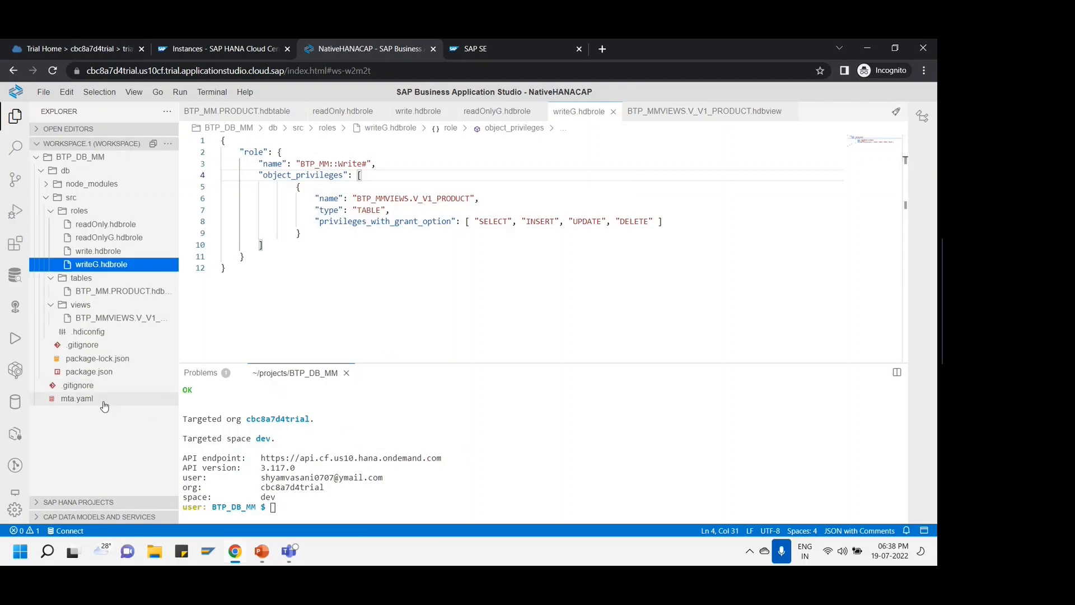
click(346, 373)
click(409, 289)
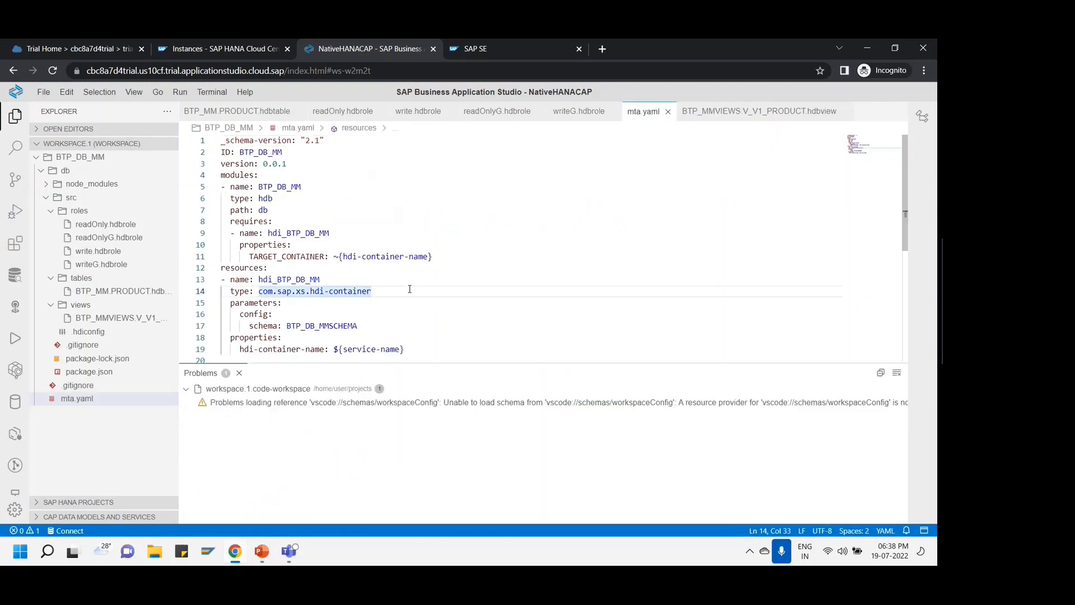
drag(461, 362, 461, 410)
click(301, 187)
drag(259, 187, 325, 185)
click(324, 186)
drag(259, 279, 321, 279)
click(321, 279)
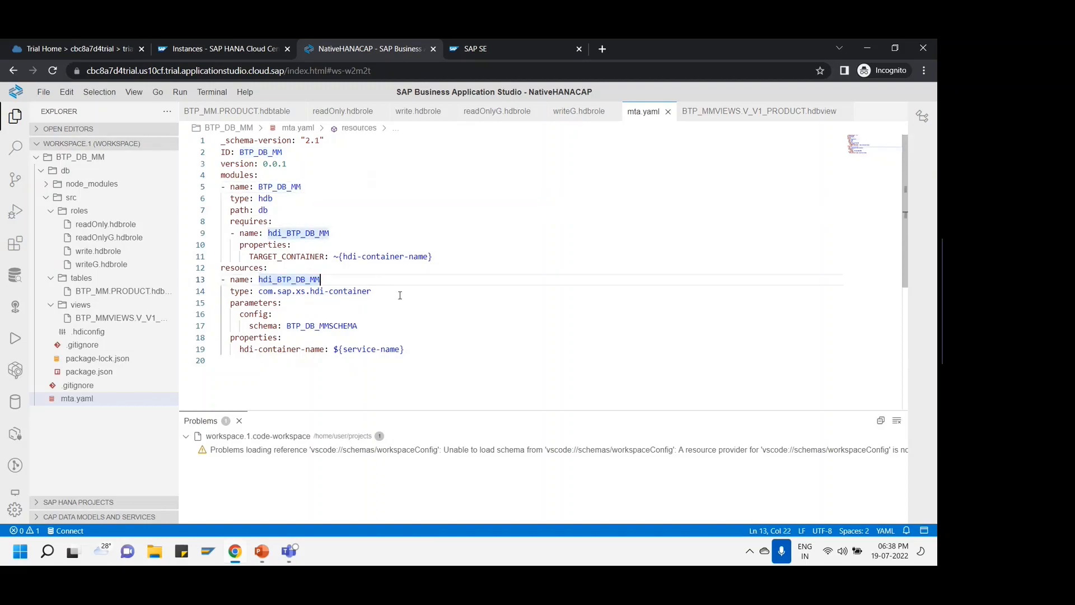
click(400, 295)
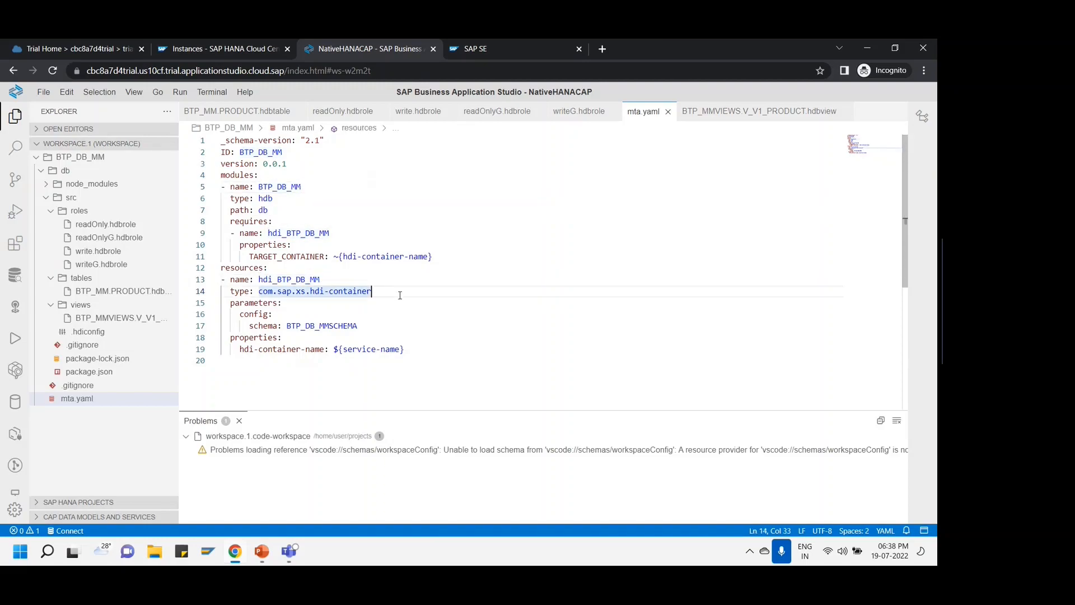
- Collapse the tables, roles and src folders and select mta.yaml in the project tree
click(52, 279)
click(53, 215)
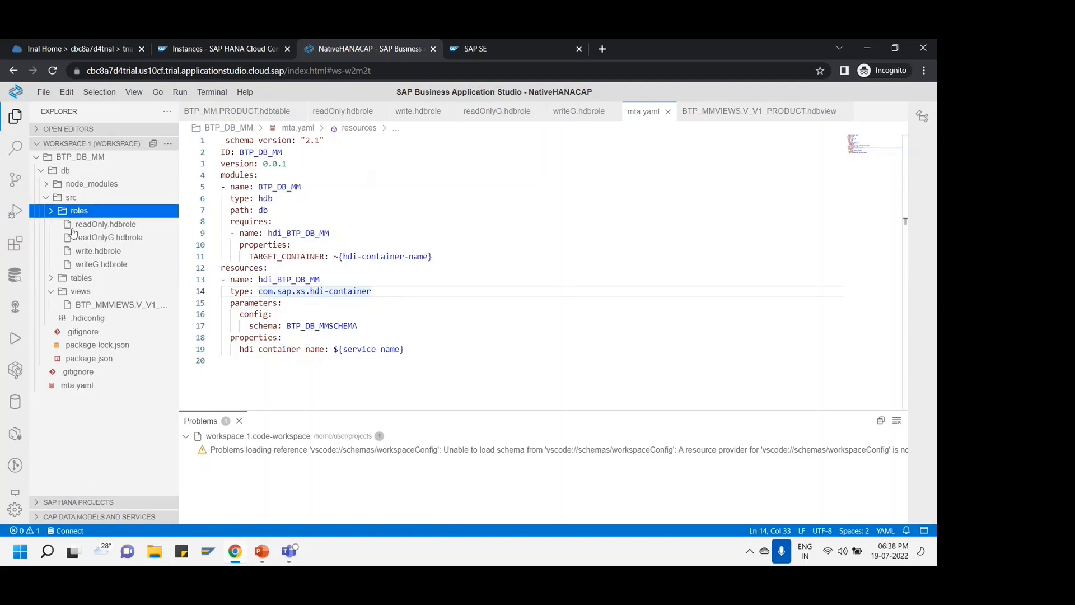
click(46, 198)
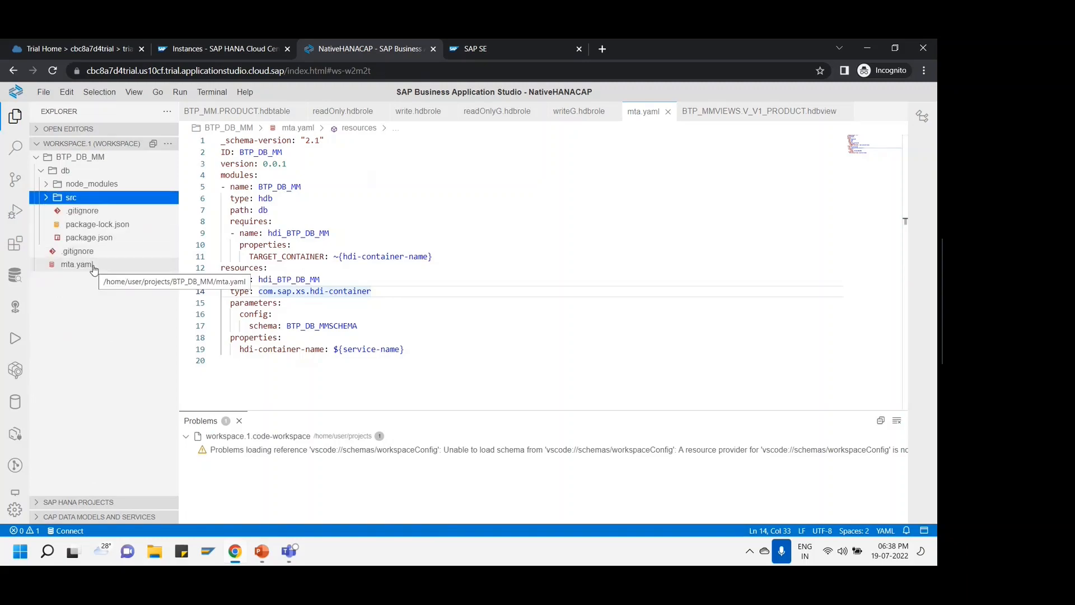
click(94, 270)
- Build mta.yaml as an MTA project and locate BTP_DB_MM_0.0.1.mtar under mta_archives
right_click(93, 269)
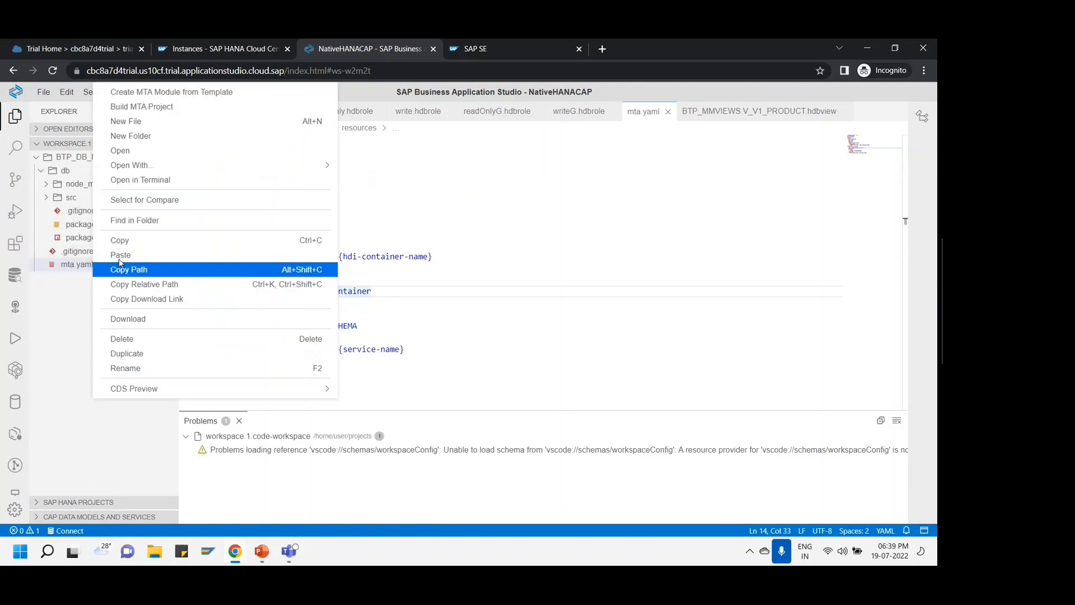
click(164, 114)
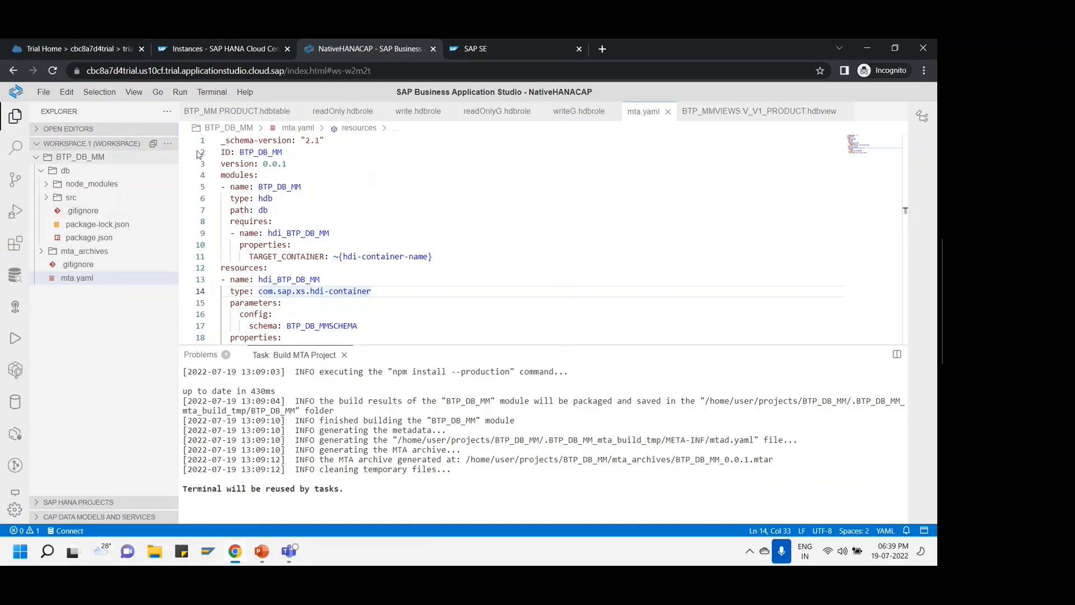
drag(265, 165, 287, 165)
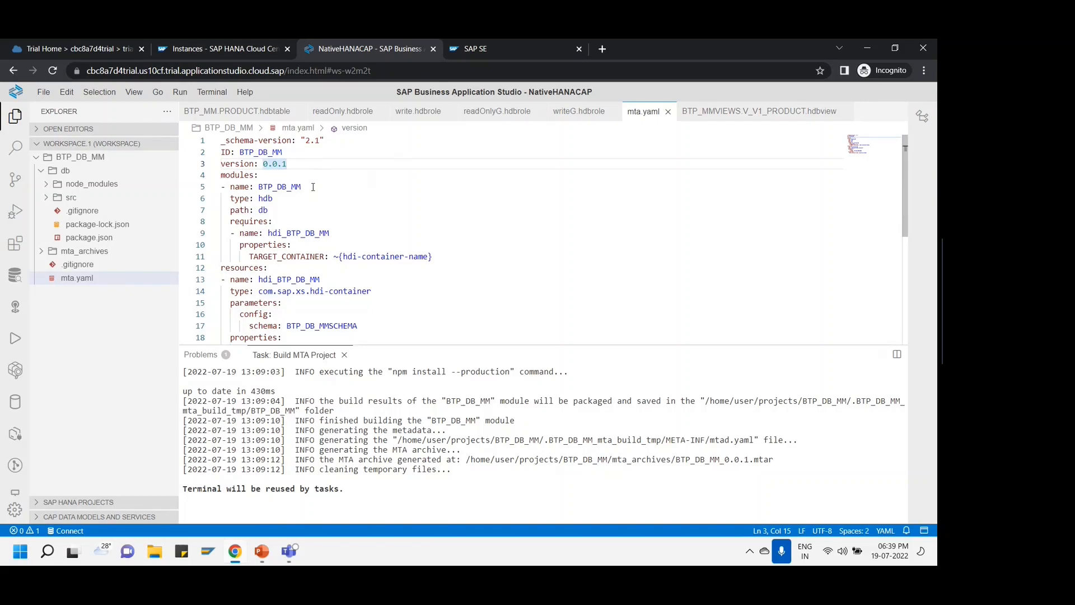
drag(283, 167, 292, 167)
click(291, 167)
click(51, 251)
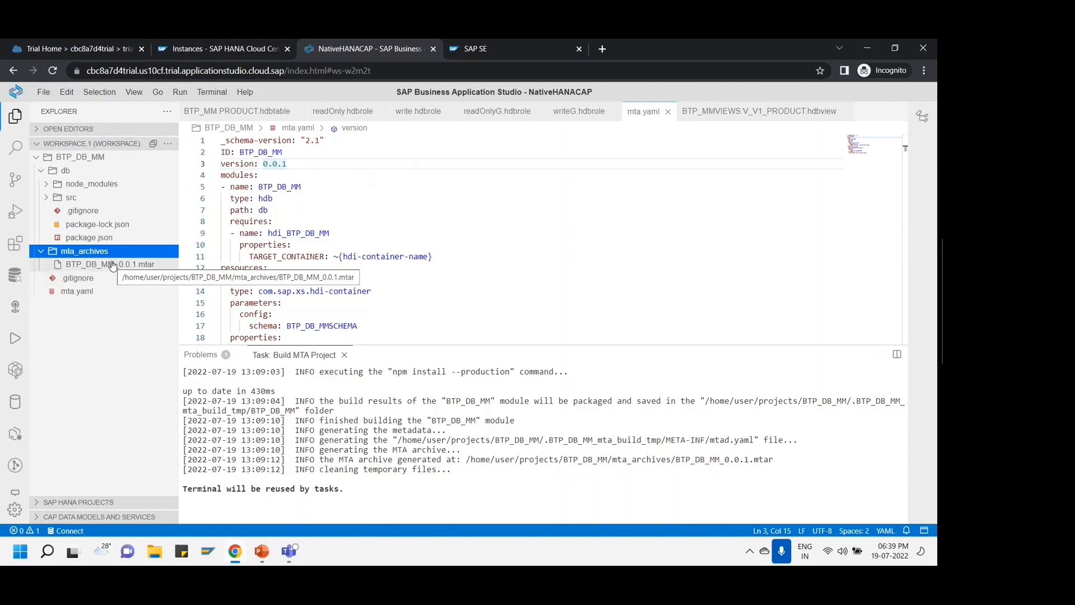
click(113, 265)
- Deploy BTP_DB_MM_0.0.1.mtar to the Cloud Foundry dev space with Deploy MTA Archive
right_click(113, 265)
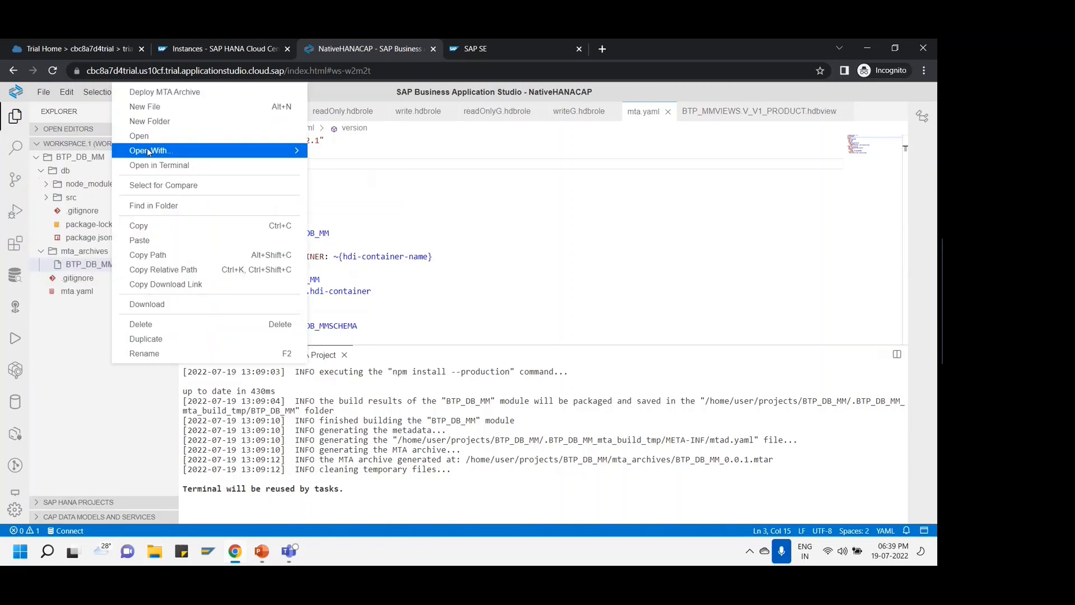
click(145, 96)
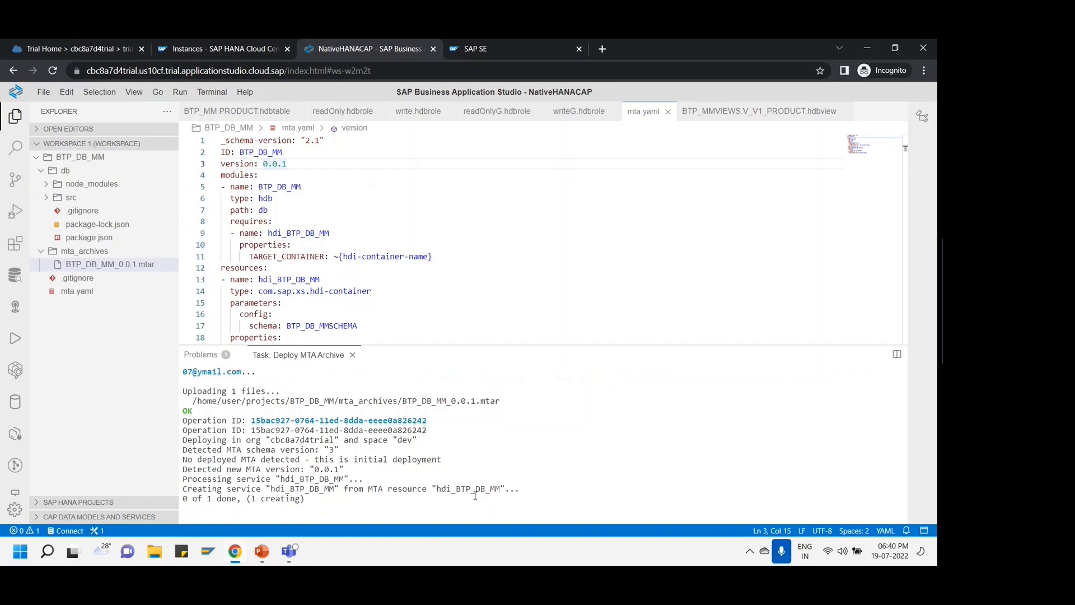
- Review the hdi-container resource in mta.yaml until the deploy task prints Process finished
scroll(462, 294, down, 1)
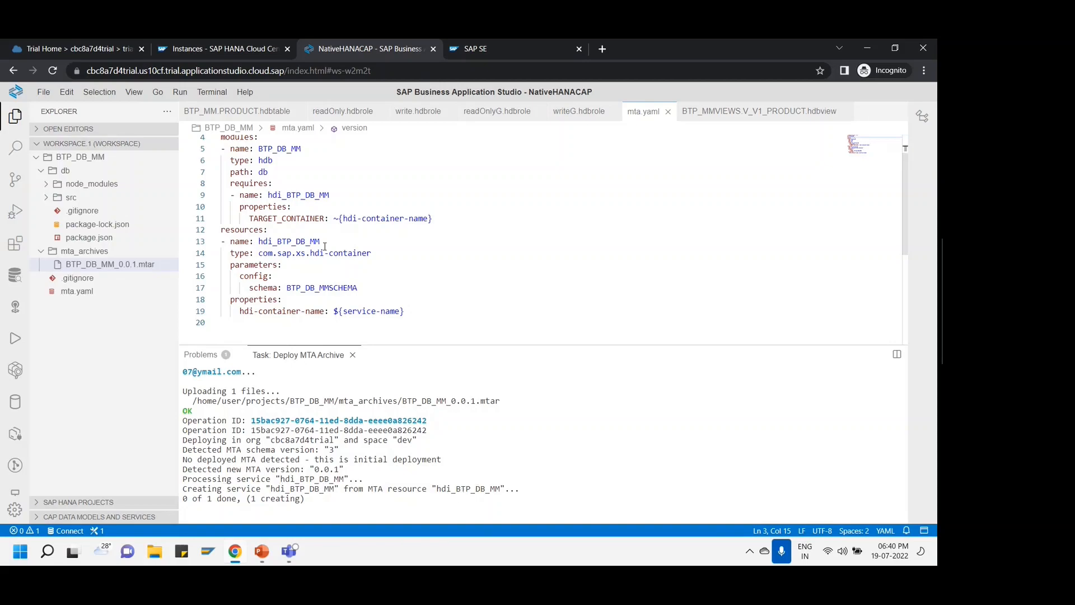
click(430, 258)
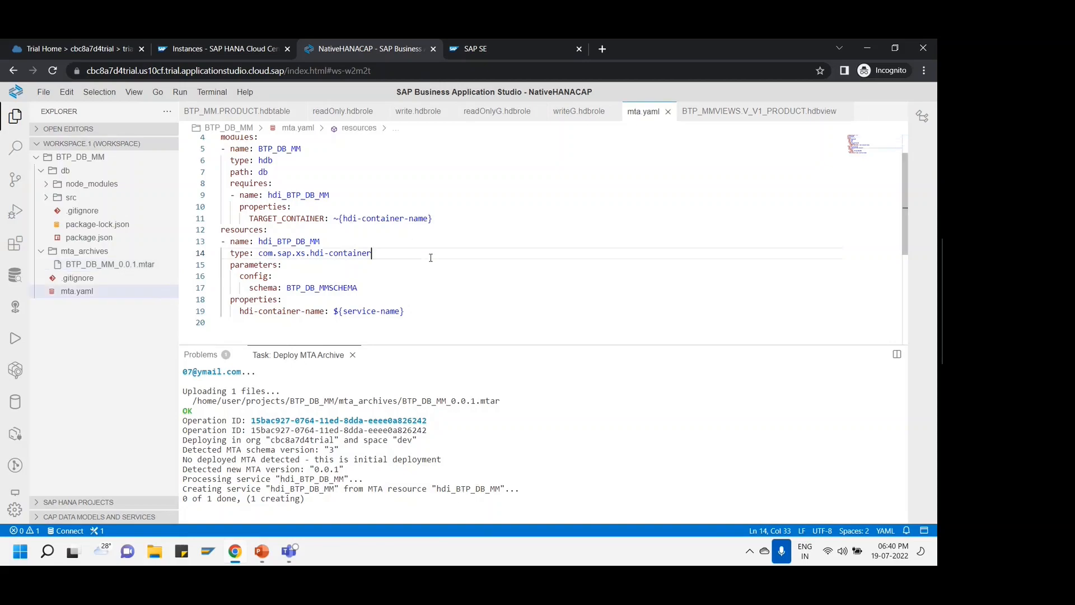
scroll(248, 206, up, 1)
drag(231, 221, 244, 194)
click(275, 210)
scroll(343, 211, down, 1)
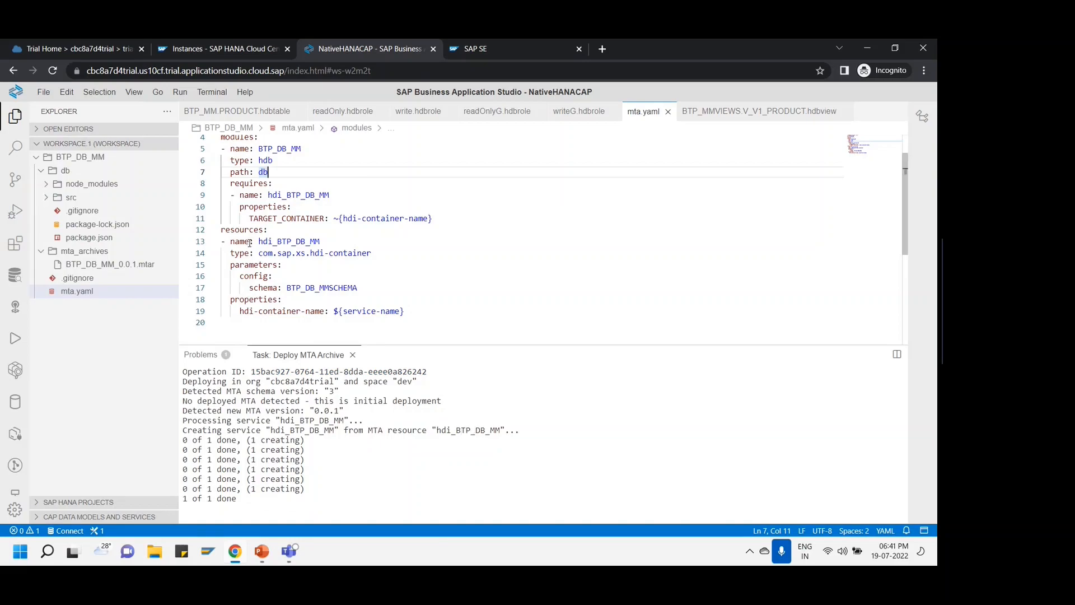
scroll(249, 242, up, 2)
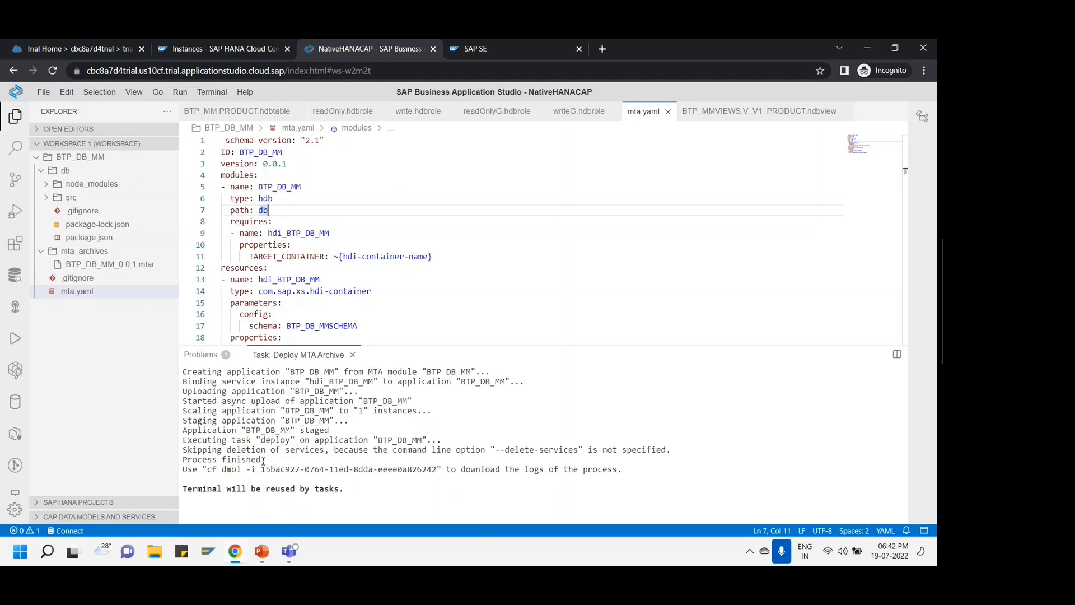
click(247, 460)
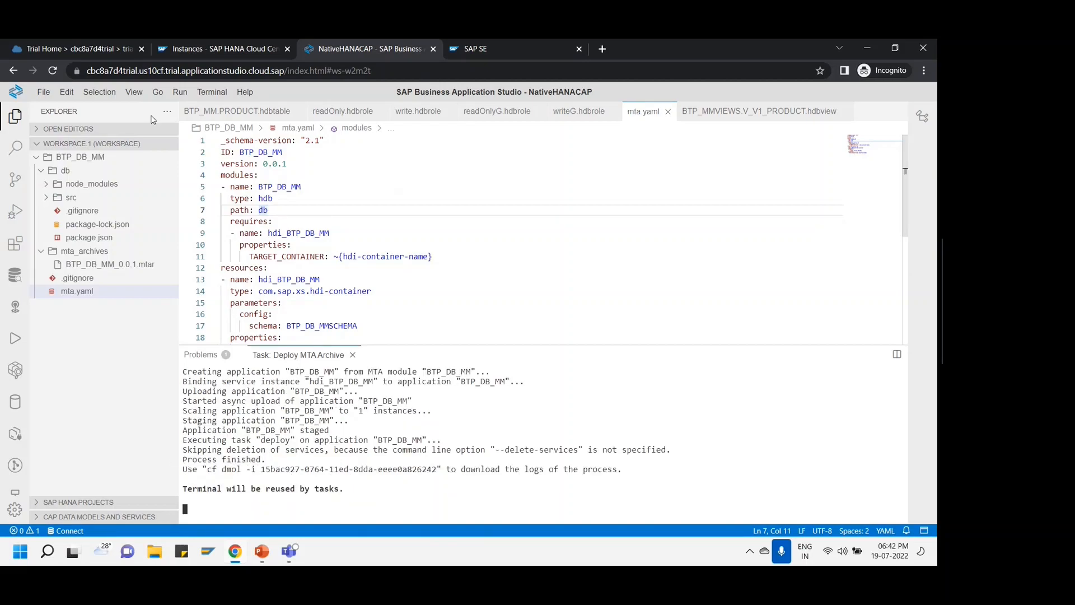
- Reload the BTP Cockpit trial subaccount overview to show 5 applications and 7 service instances in dev
click(98, 50)
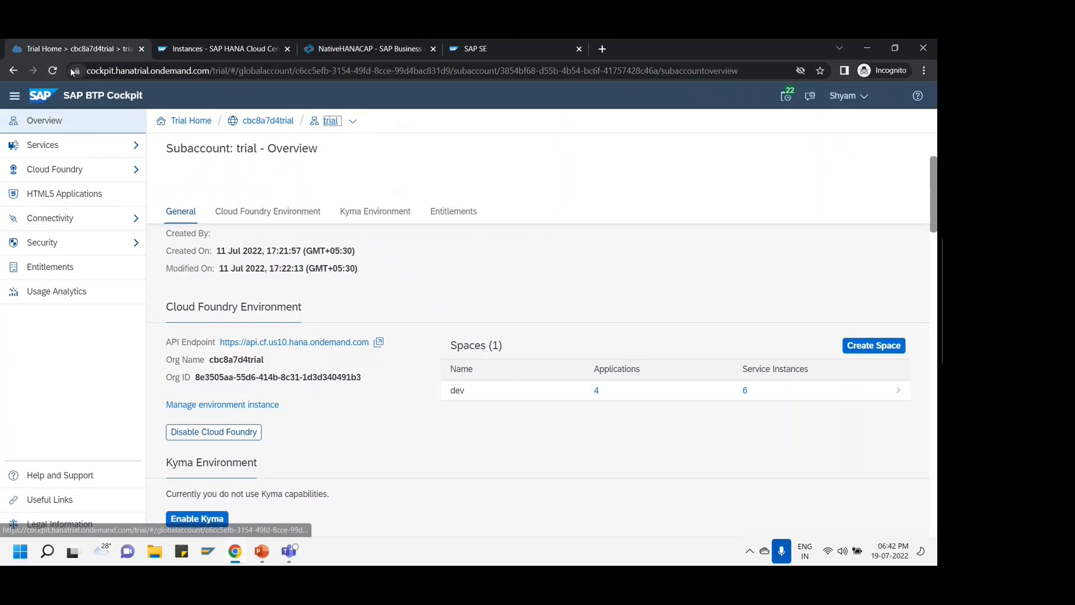
click(52, 70)
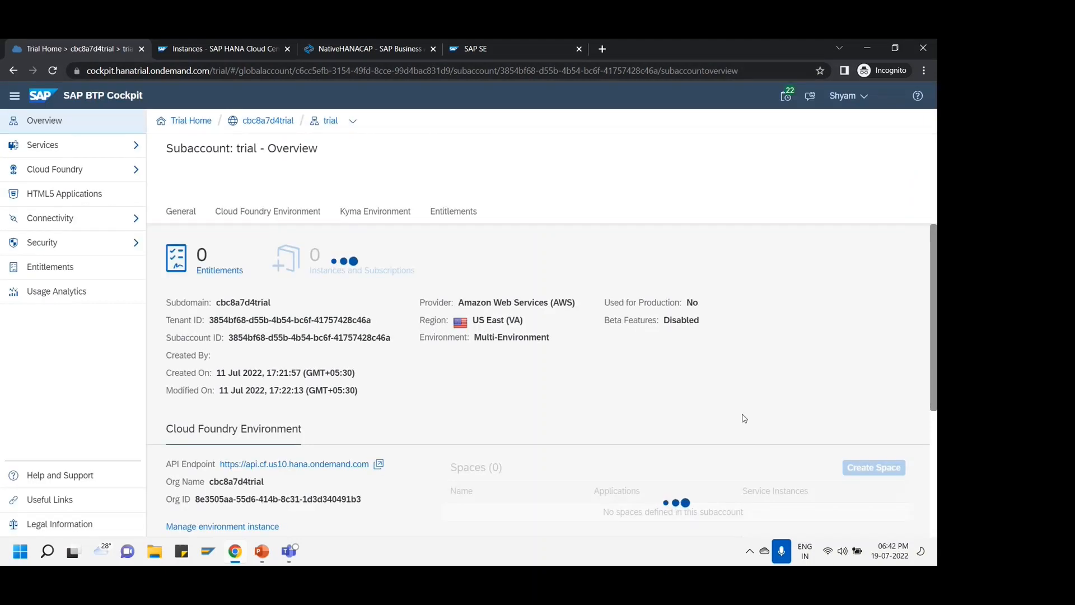
scroll(728, 426, down, 1)
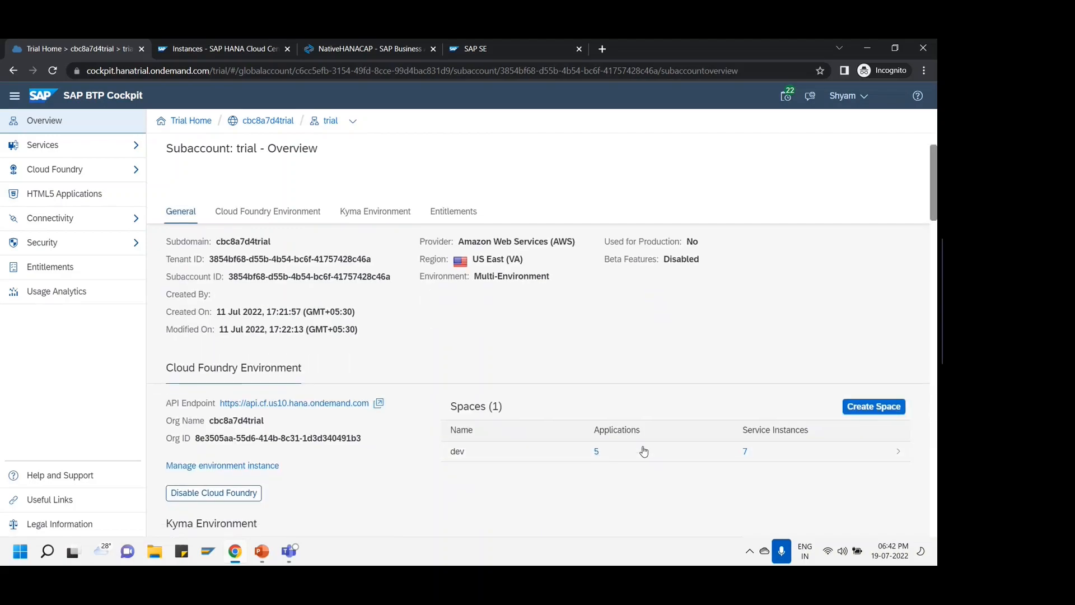
click(691, 454)
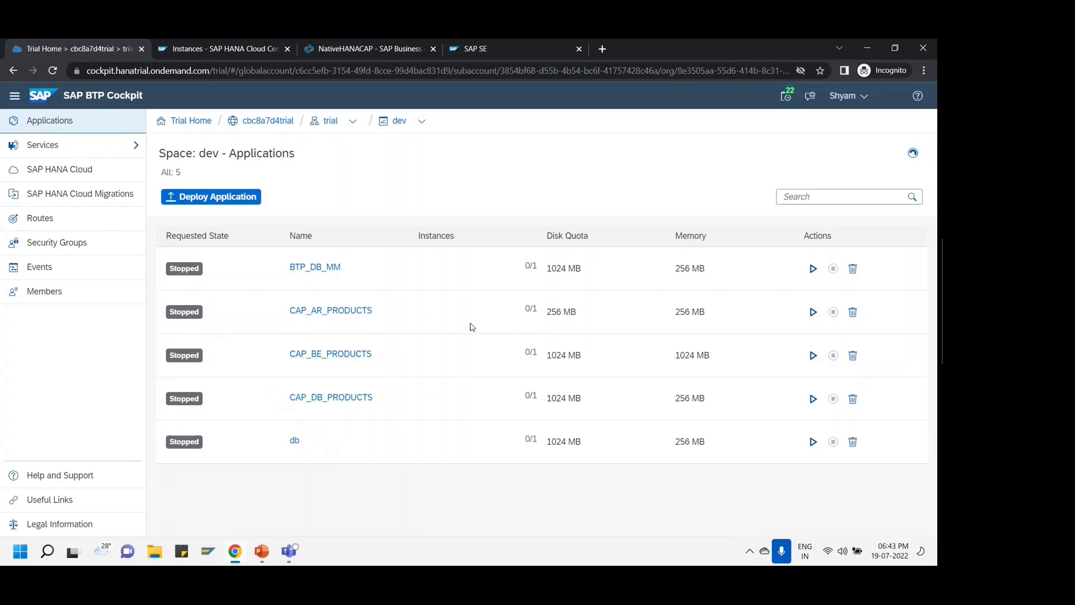
- Open BTP_DB_MM from the dev space's Applications list
click(330, 269)
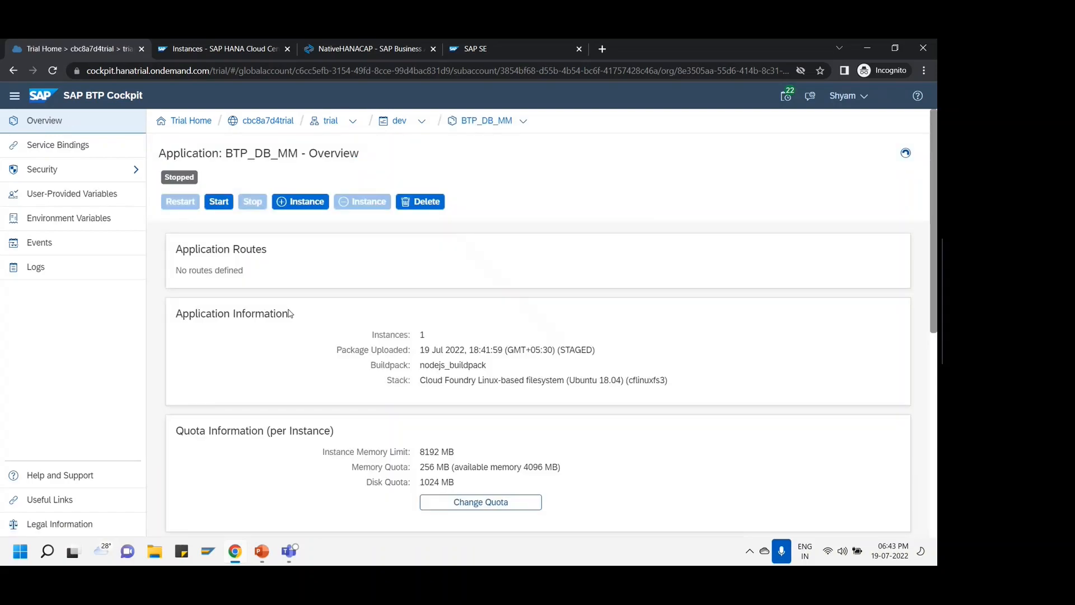
- Scroll through the BTP_DB_MM logs, then return to the dev space's SAP HANA Cloud page
click(106, 277)
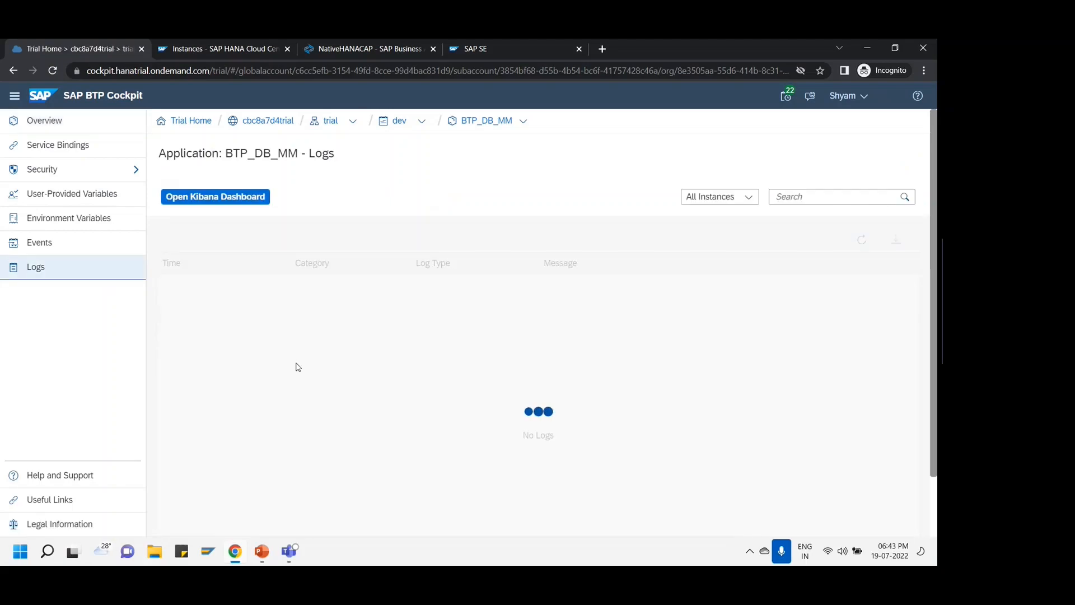
scroll(727, 392, down, 3)
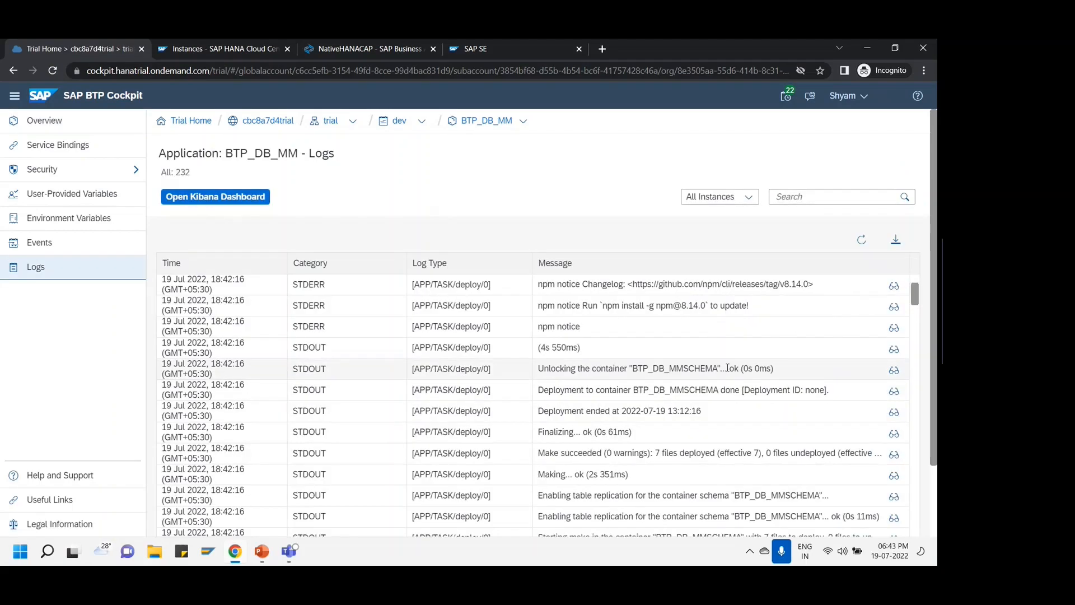
scroll(727, 371, down, 1)
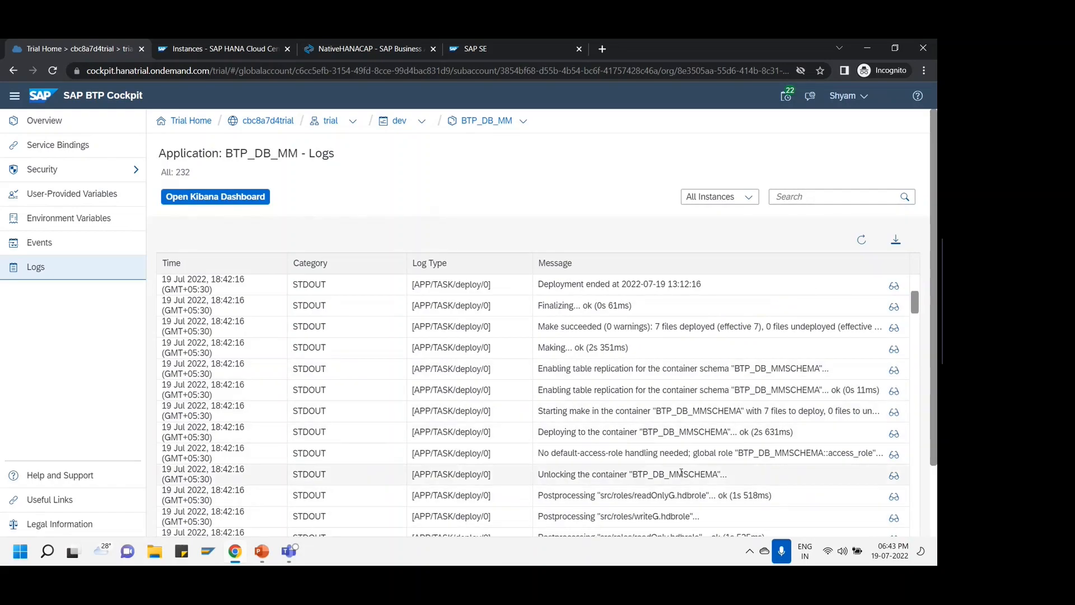
scroll(720, 474, up, 5)
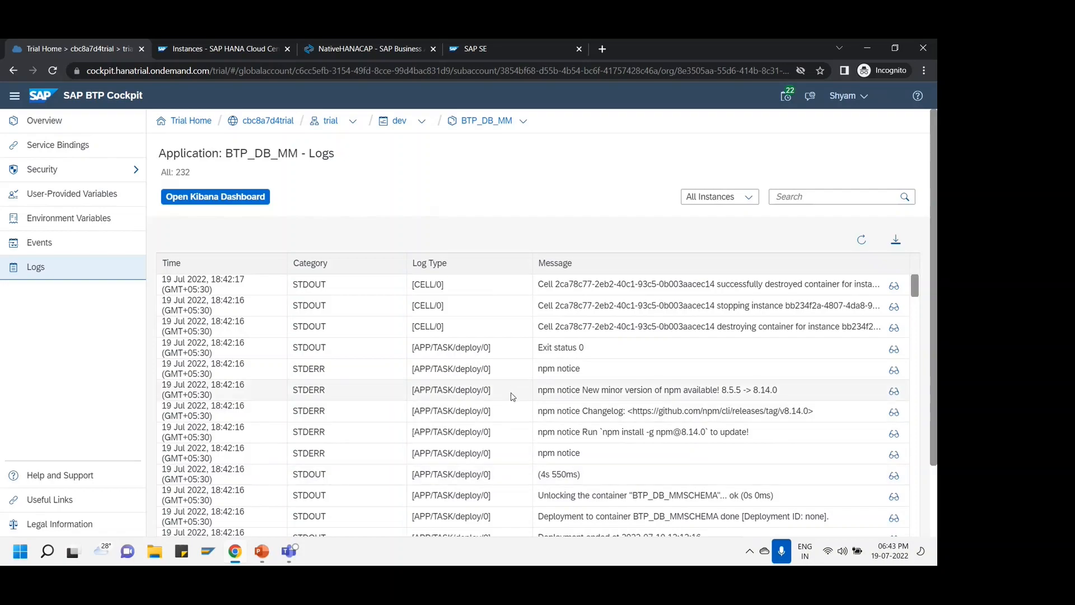
click(398, 126)
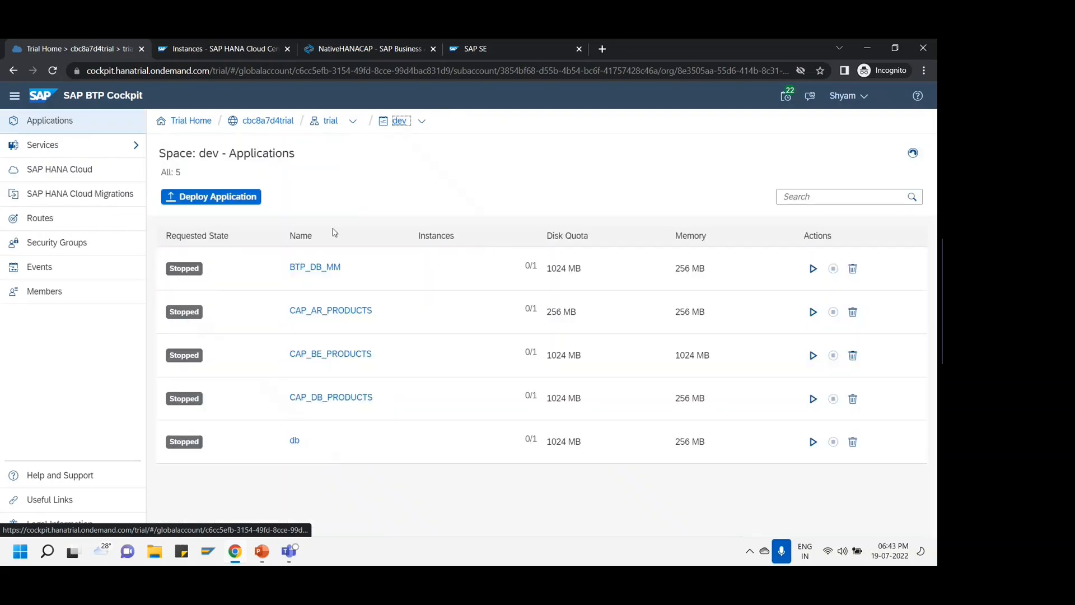
click(96, 178)
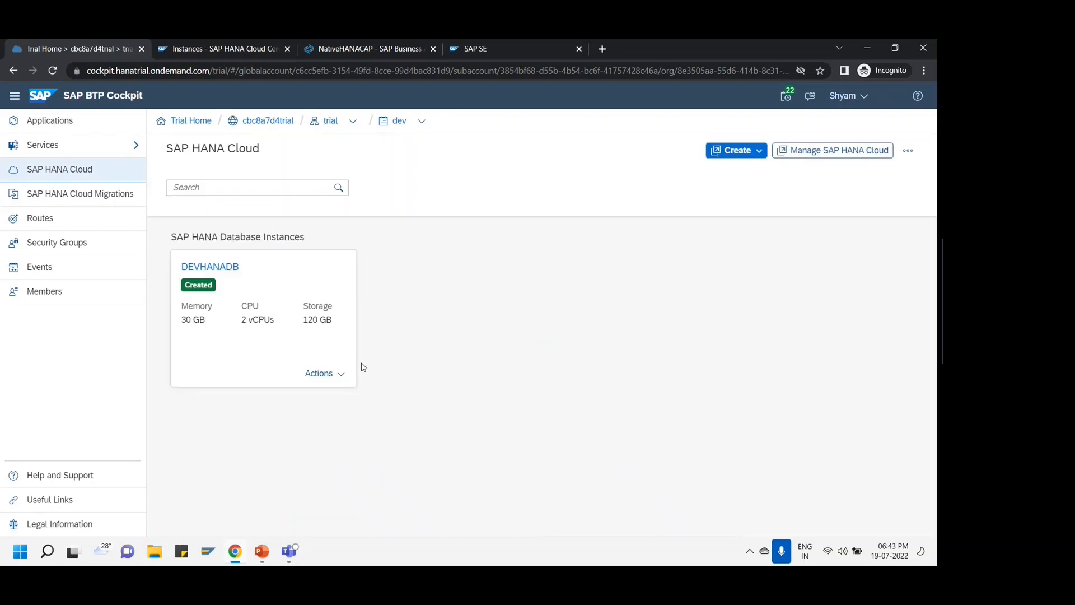
- Open DEVHANADB in SAP HANA Database Explorer from its Actions menu
click(336, 376)
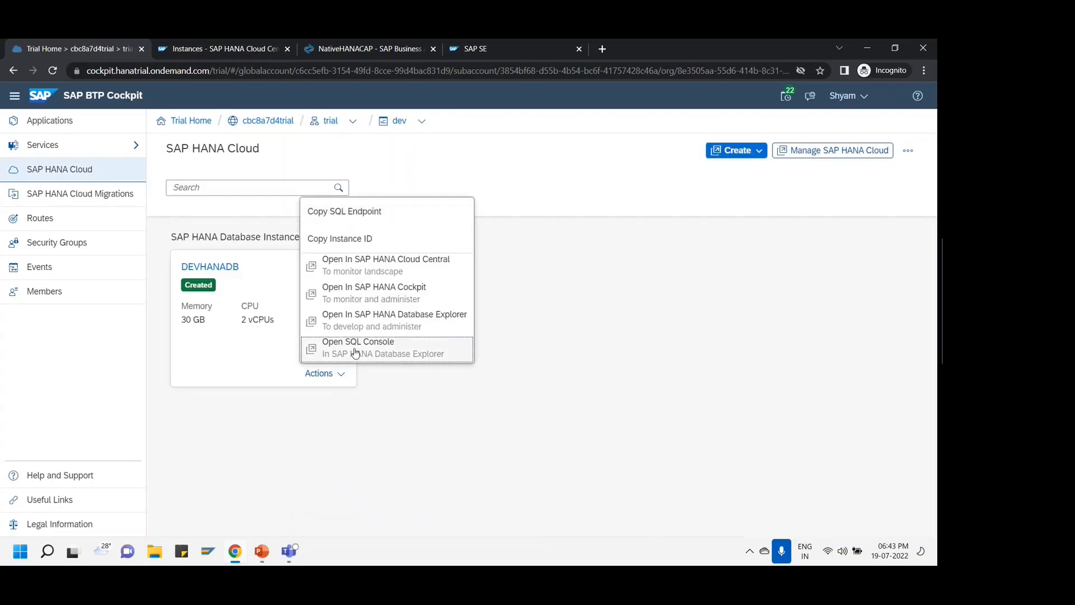
click(418, 322)
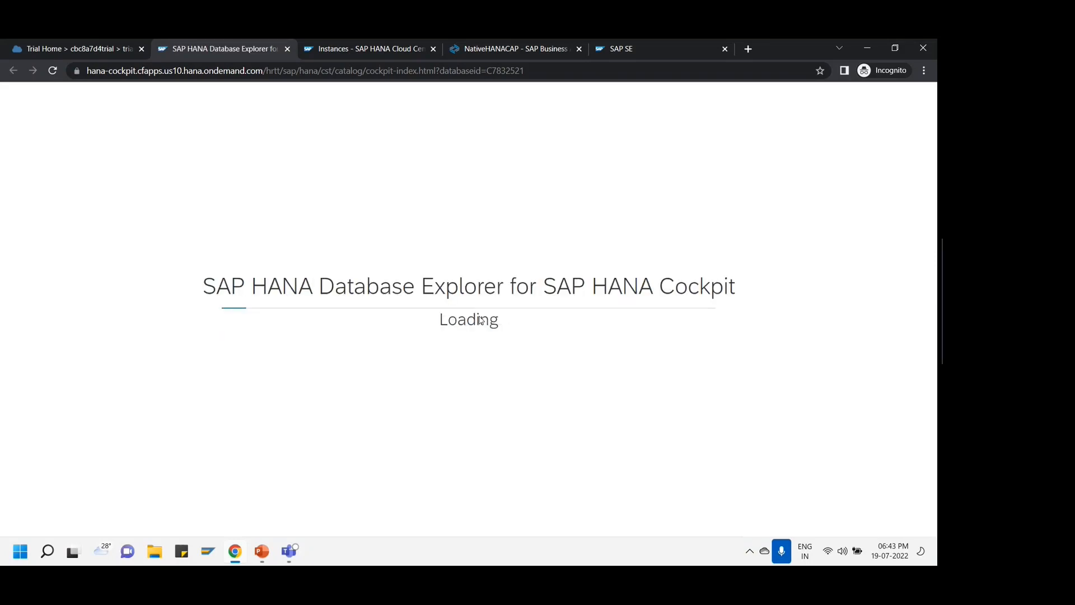
click(541, 54)
- Select the container name hdi_BTP_DB_MM on line 13 of mta.yaml, then return to Database Explorer
scroll(339, 254, down, 2)
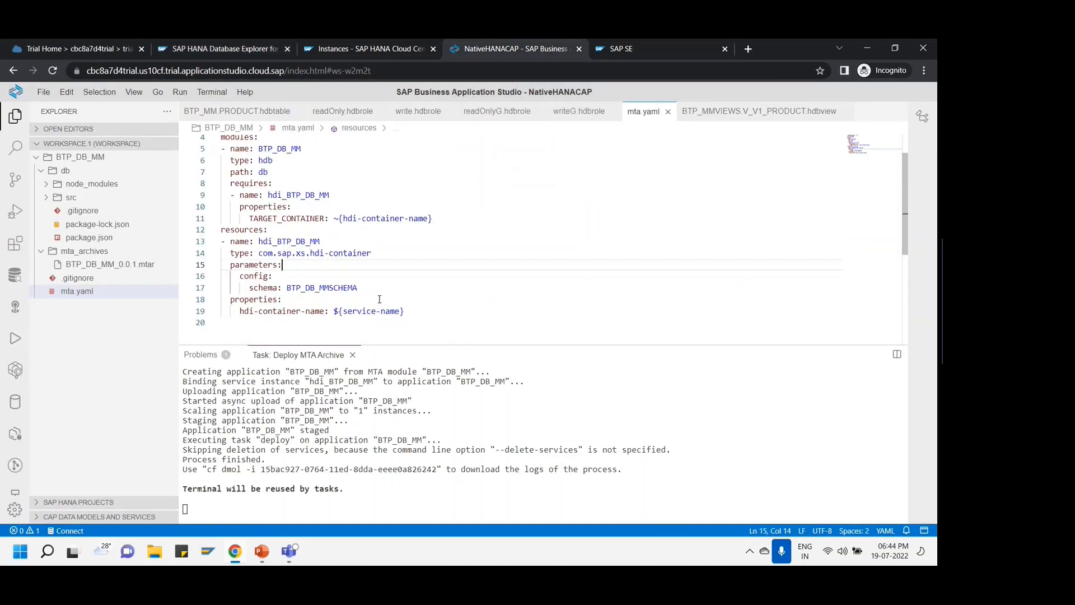
click(263, 205)
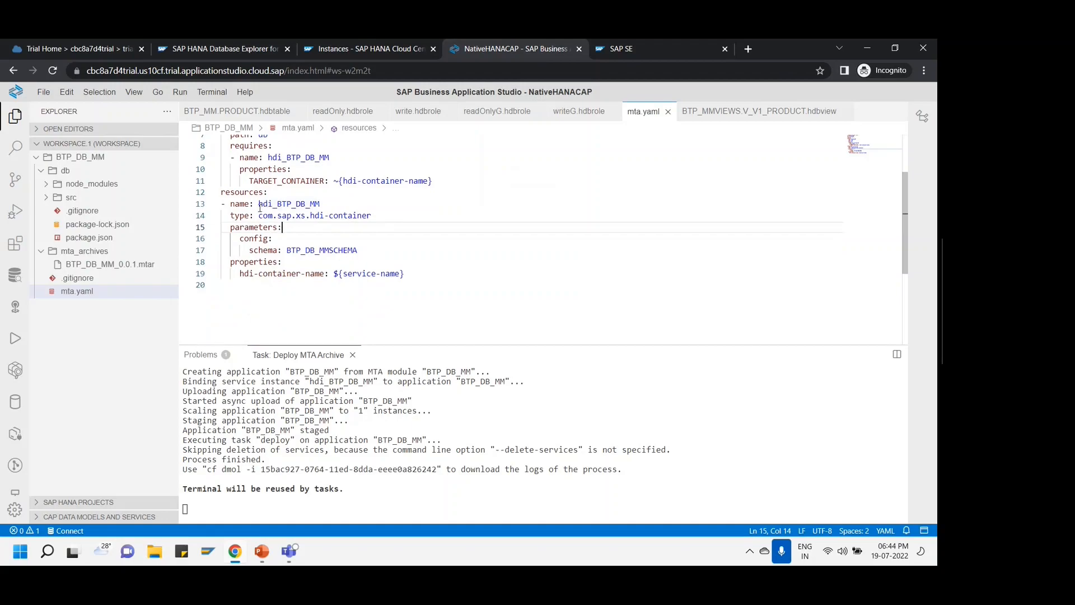
drag(259, 205, 328, 203)
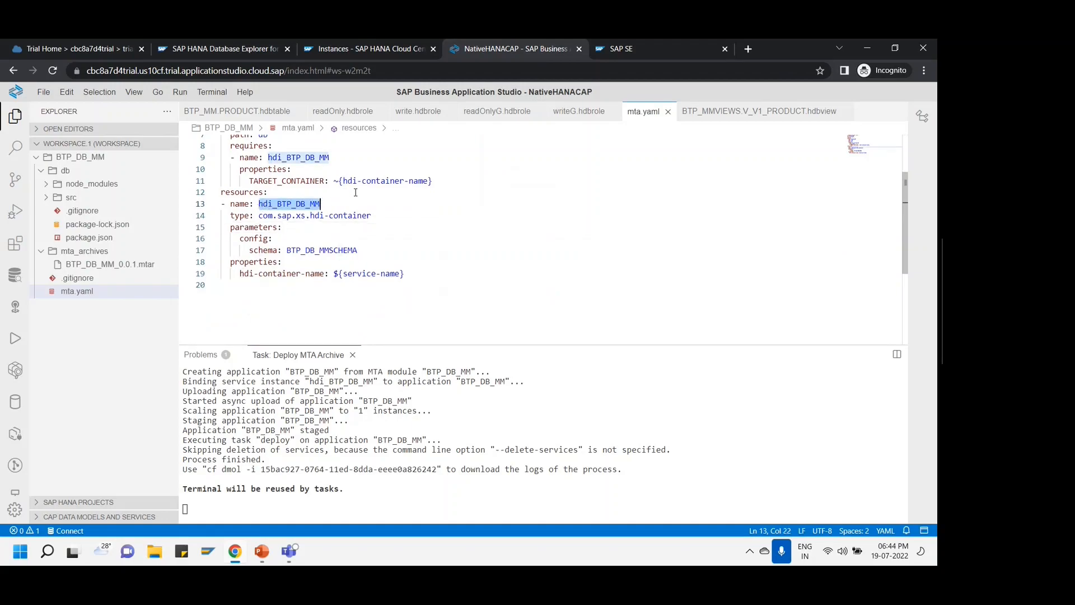
click(218, 48)
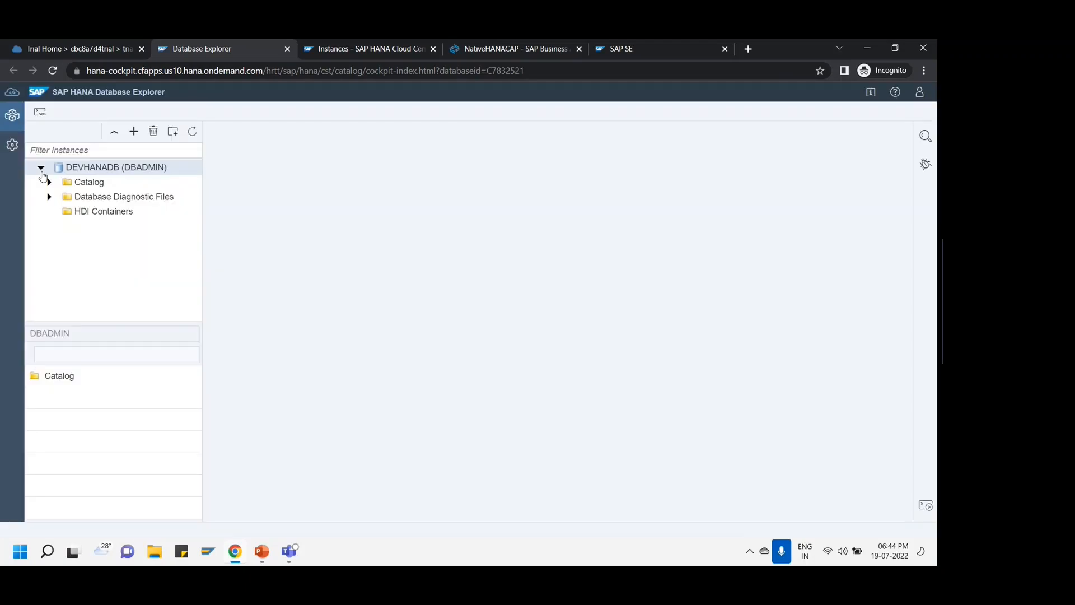
- Add the hdi_BTP_DB_MM container as an HDI Container instance in Database Explorer
click(41, 167)
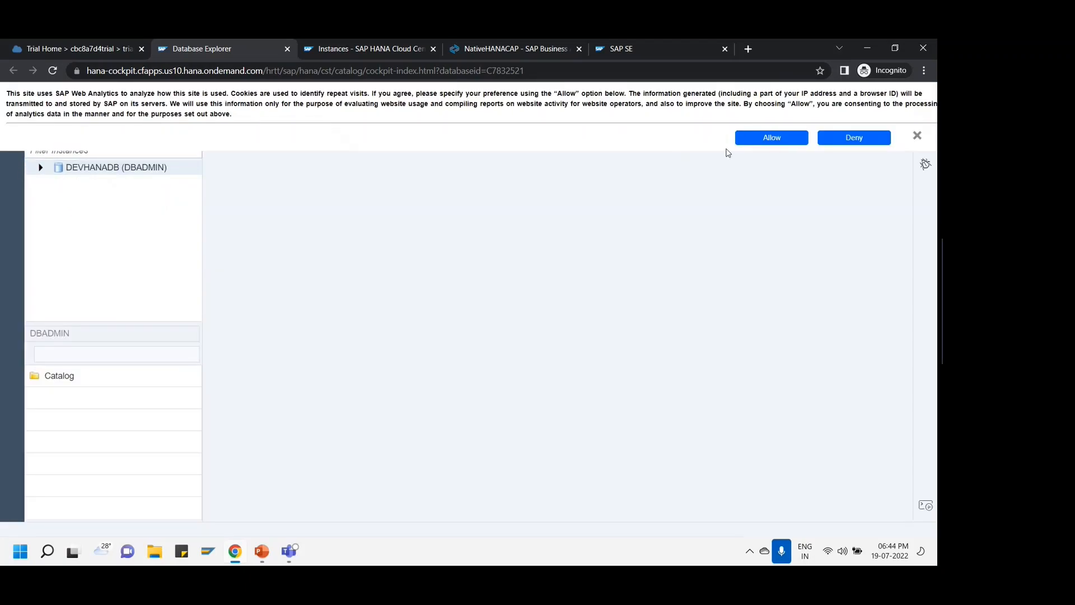
click(754, 139)
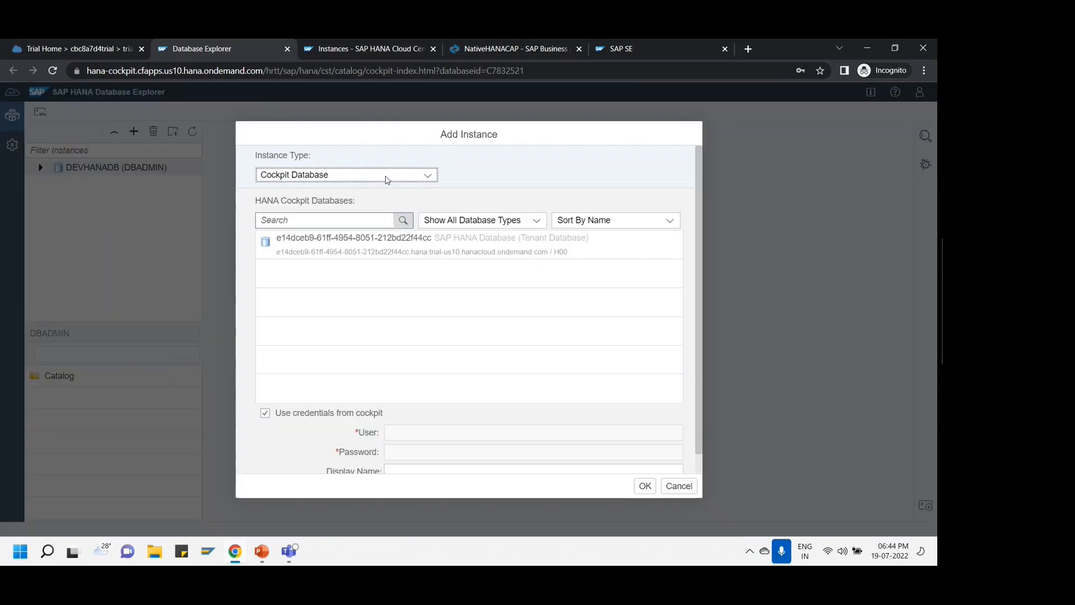
click(427, 175)
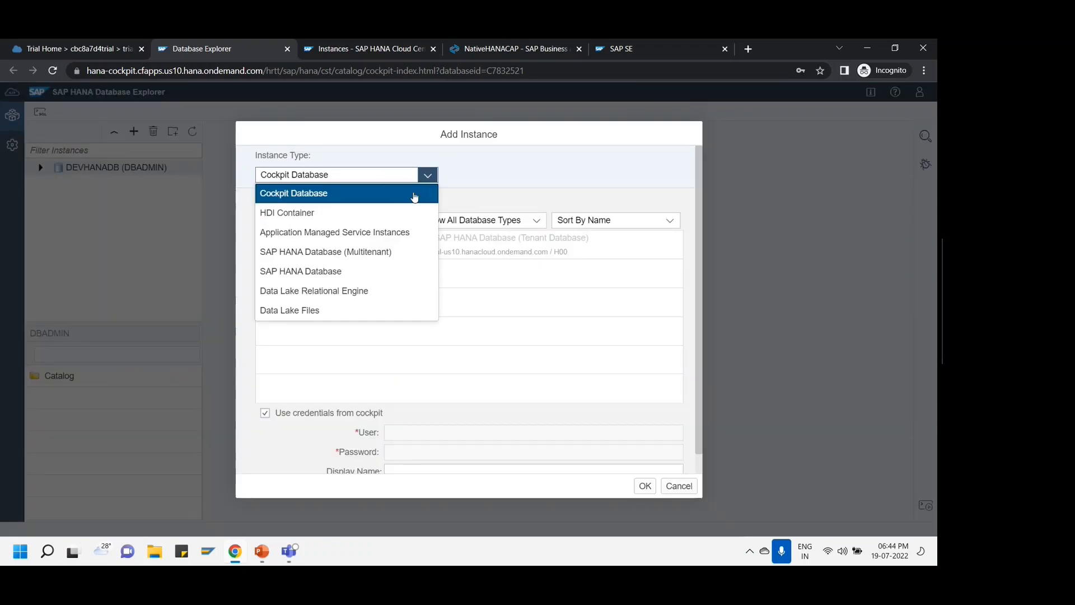
click(320, 214)
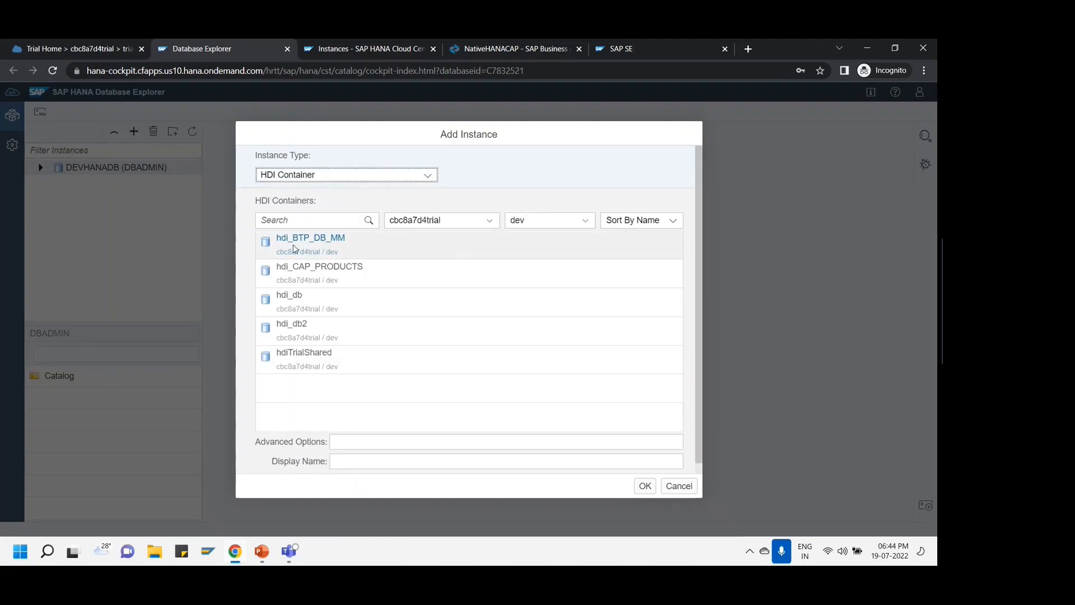
click(348, 247)
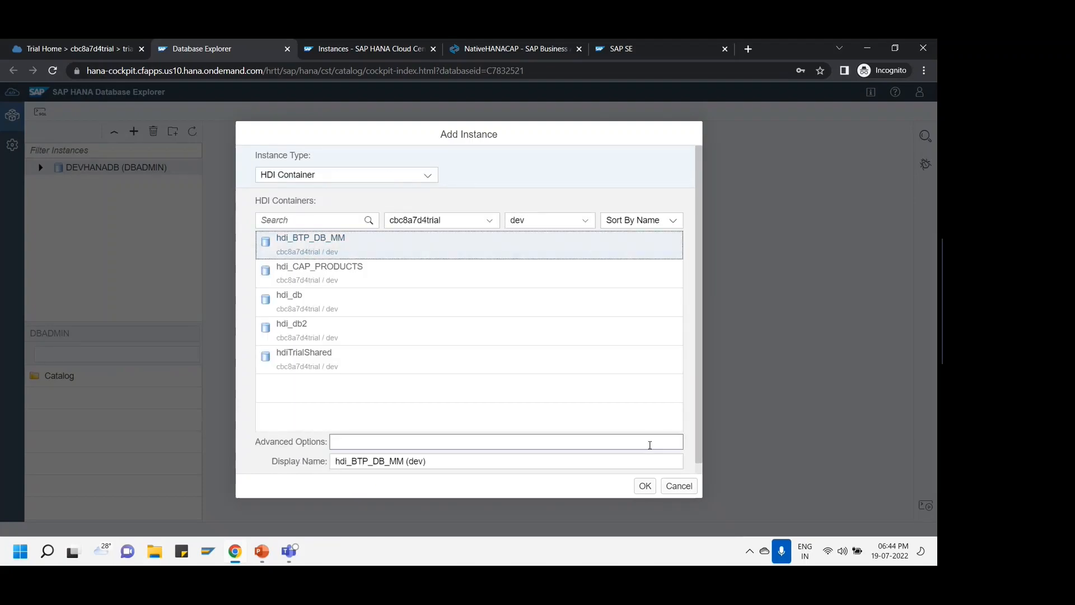
click(648, 488)
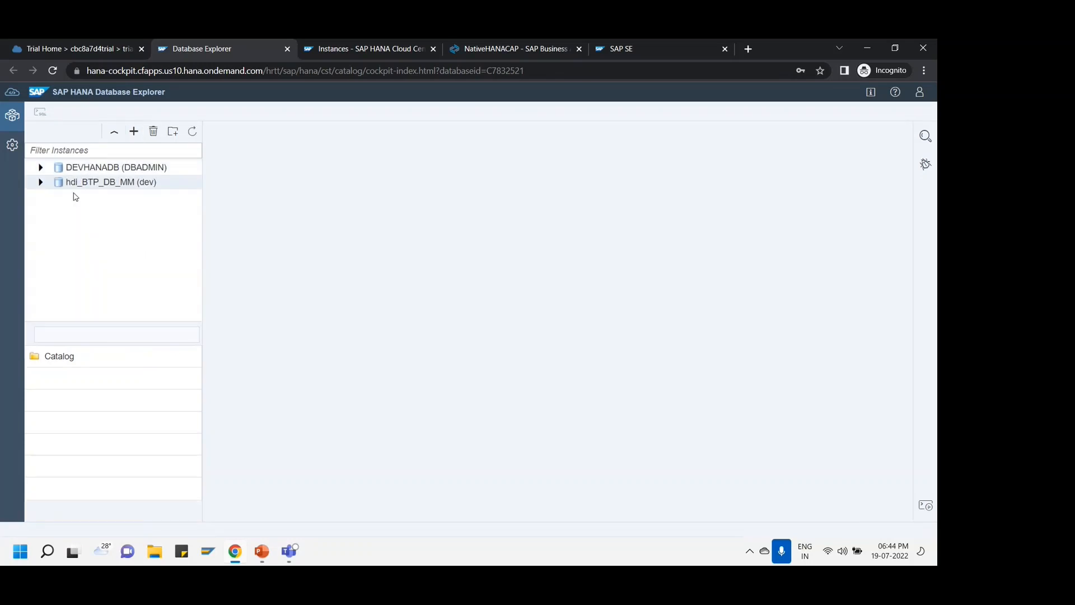
- Expand the hdi_BTP_DB_MM (dev) catalog folders in the instance tree
click(40, 182)
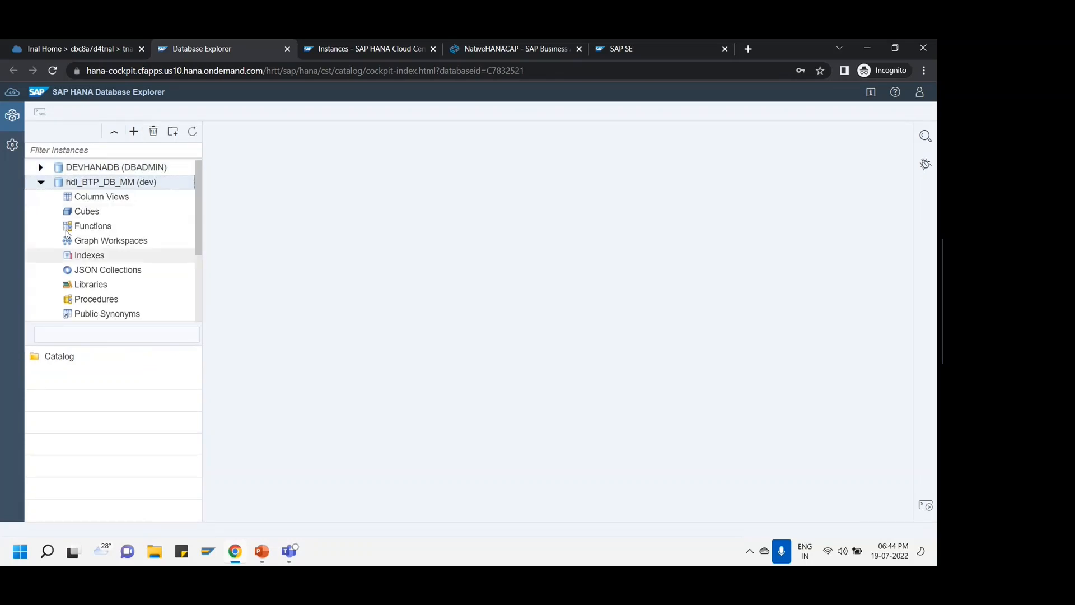
scroll(129, 248, down, 3)
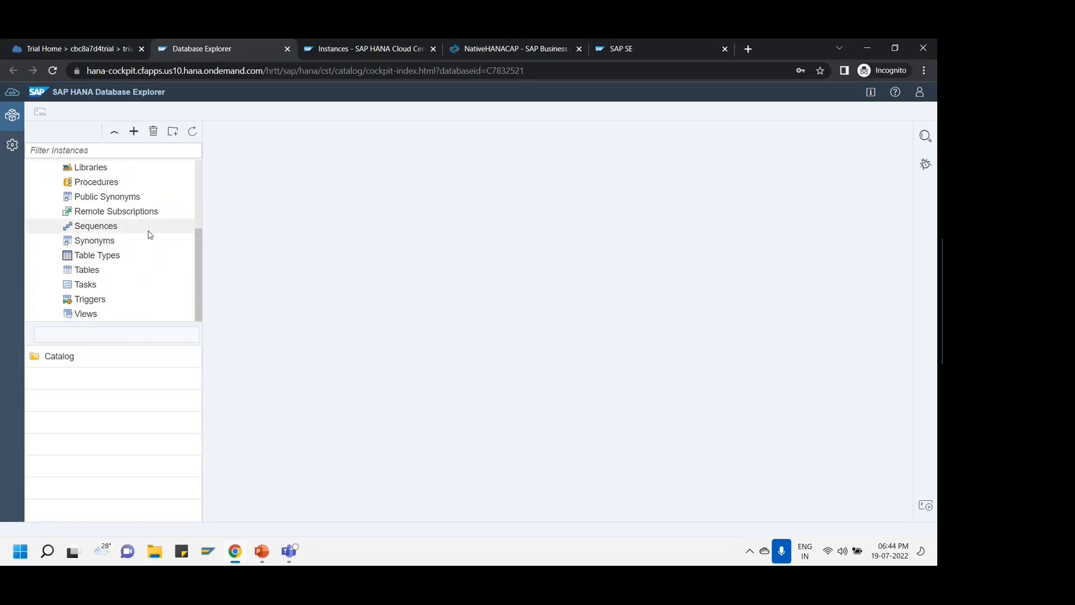
scroll(150, 234, up, 3)
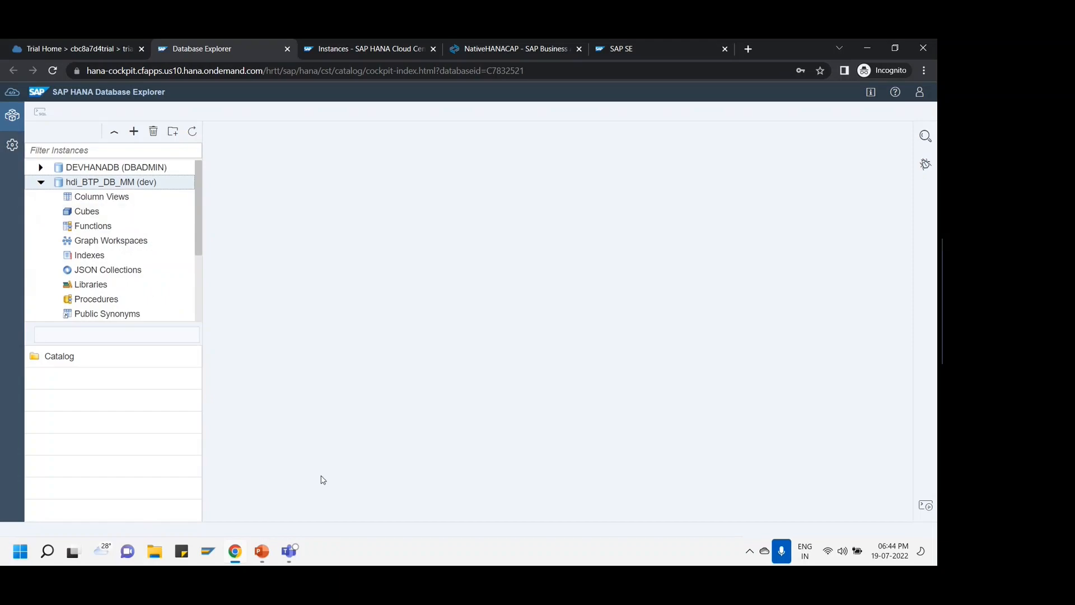
click(259, 552)
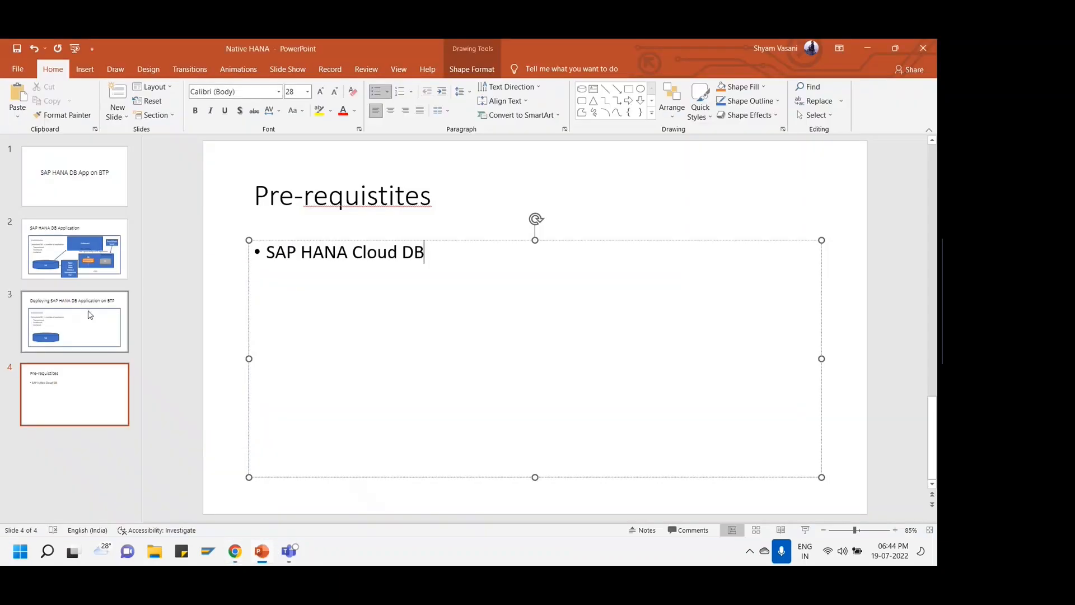
- Show slide 2's SAP HANA DB Application diagram, pointing out the DB cylinder and Modularization box
click(95, 276)
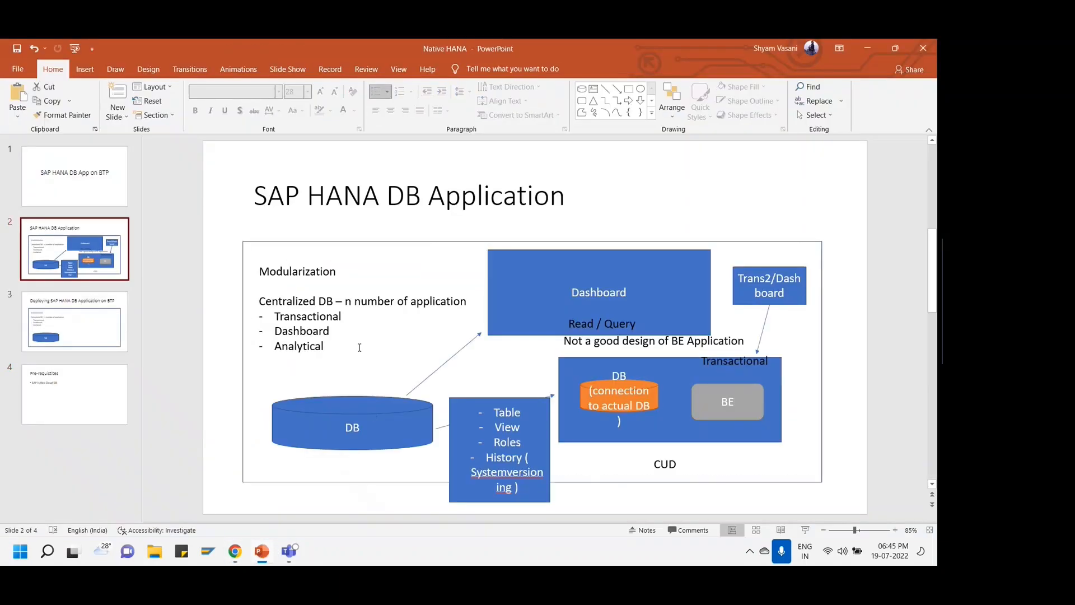
click(346, 400)
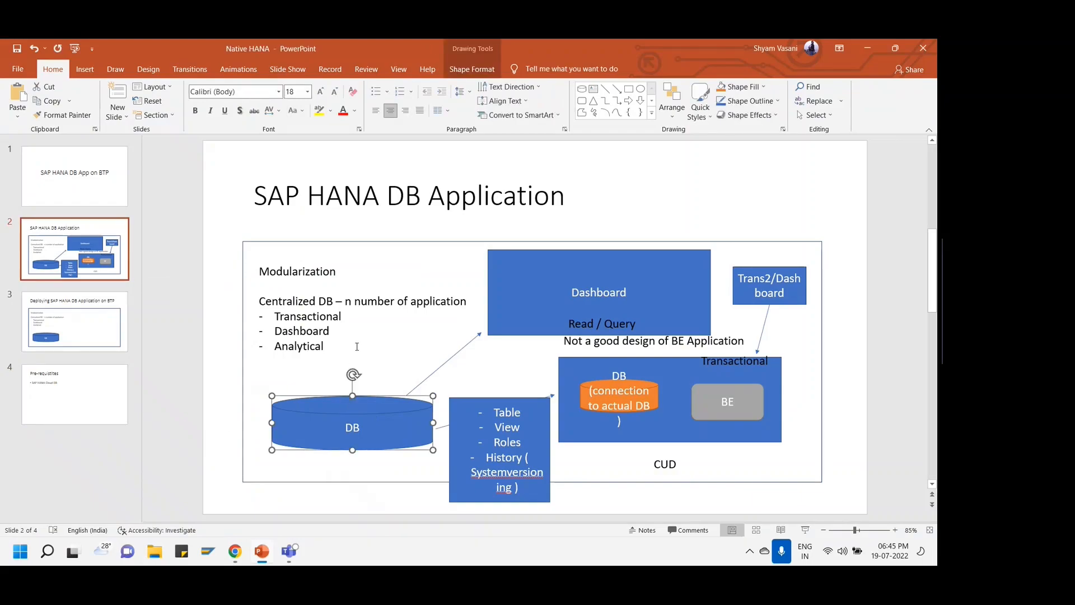
click(357, 346)
click(354, 380)
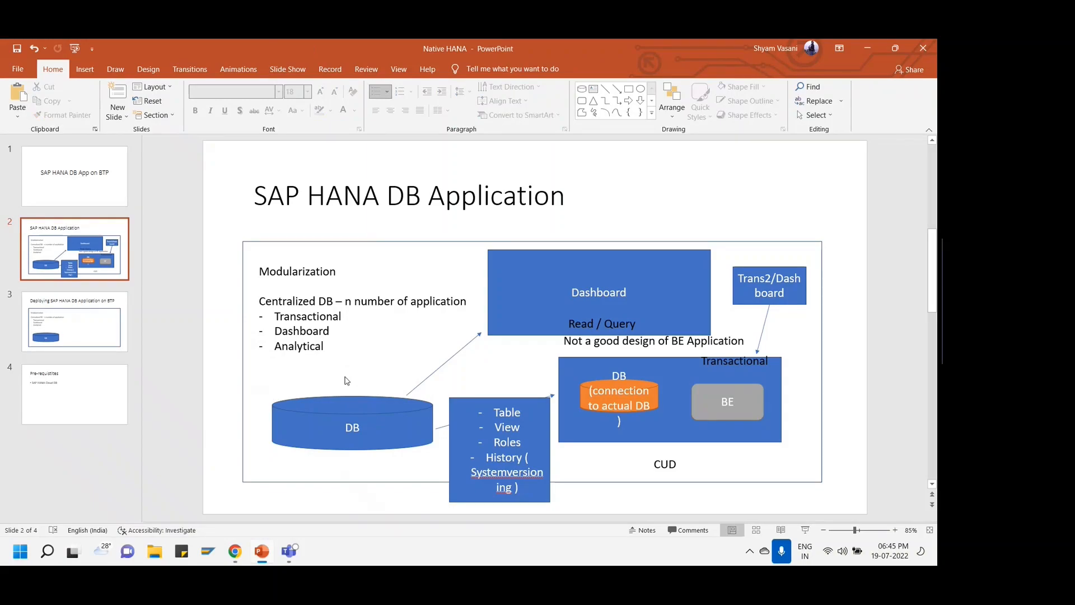
click(865, 49)
scroll(149, 242, down, 3)
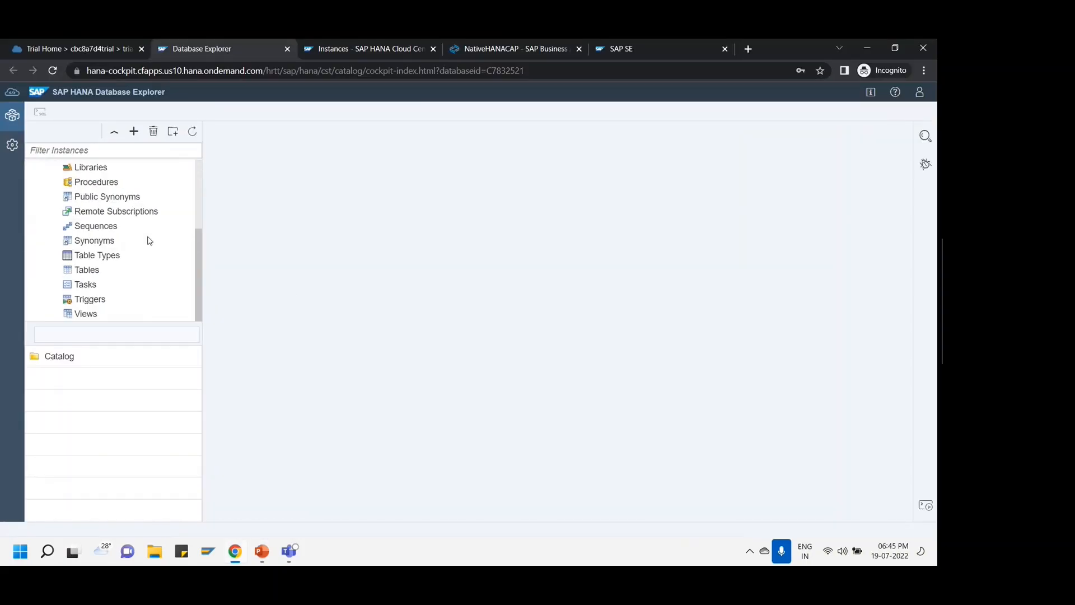
- Open the BTP_MM.PRODUCT table definition in schema BTP_DB_MMSCHEMA
click(116, 276)
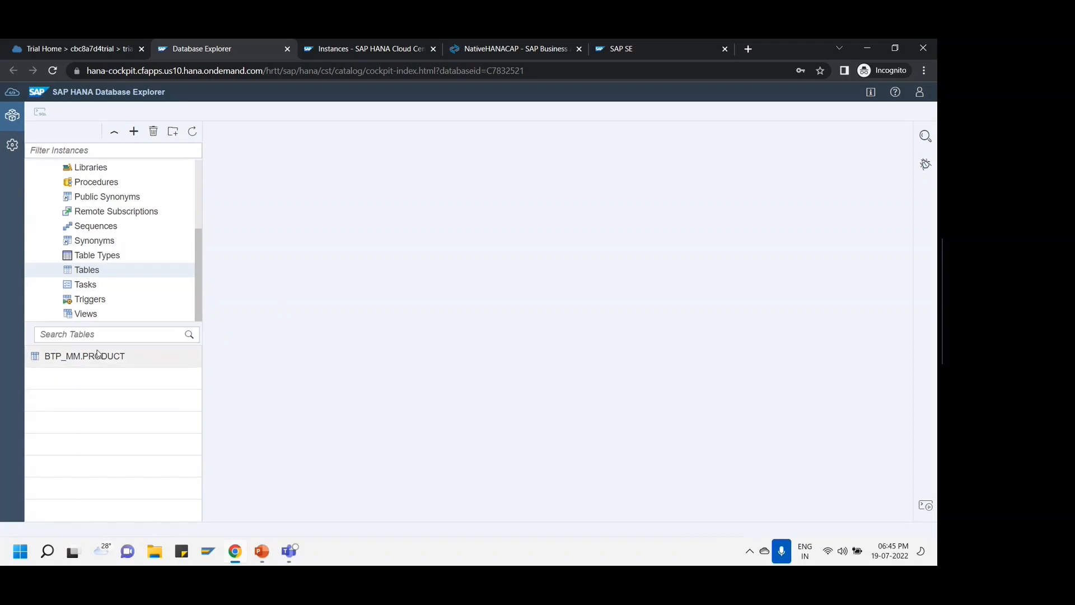
click(141, 363)
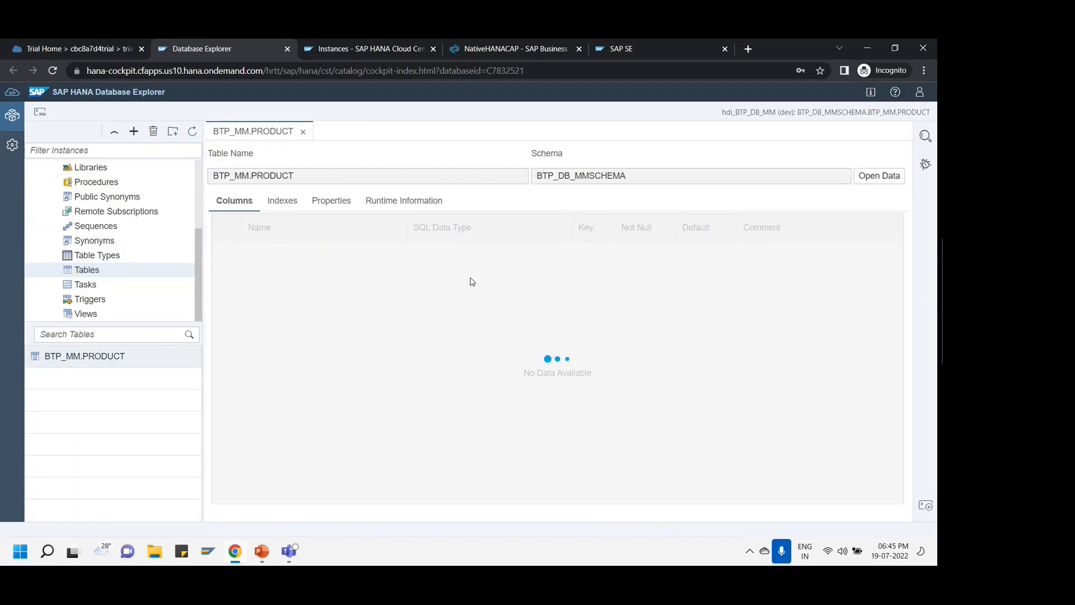
drag(628, 178, 538, 181)
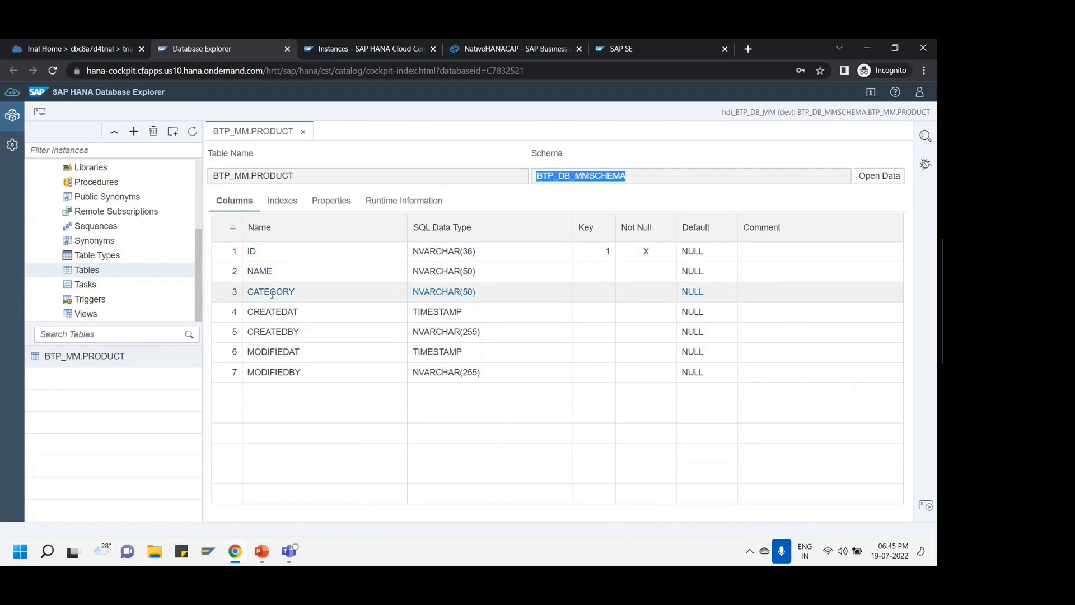
click(120, 317)
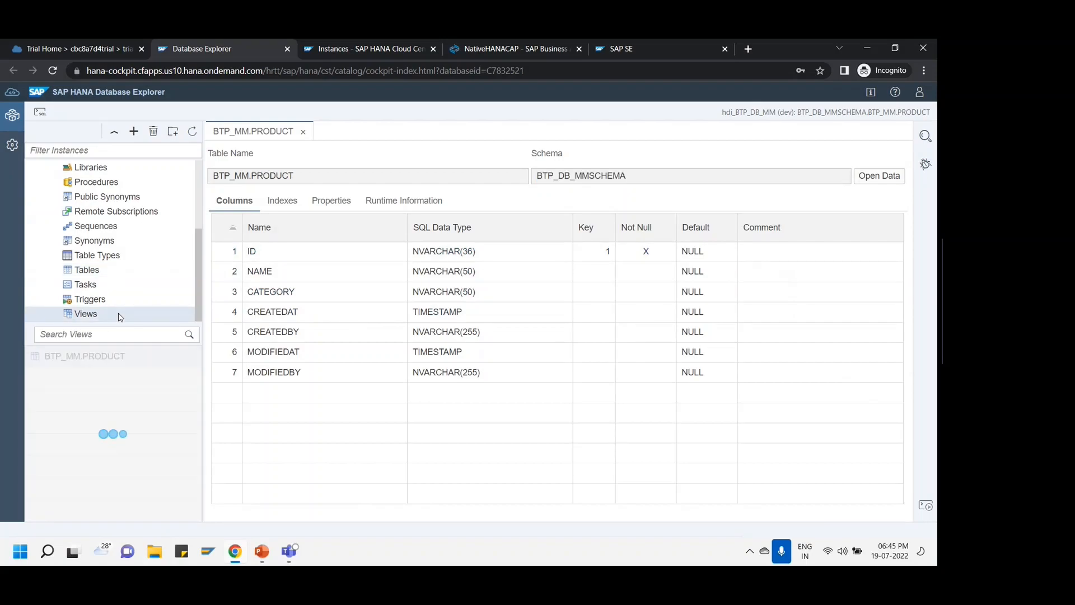
click(104, 277)
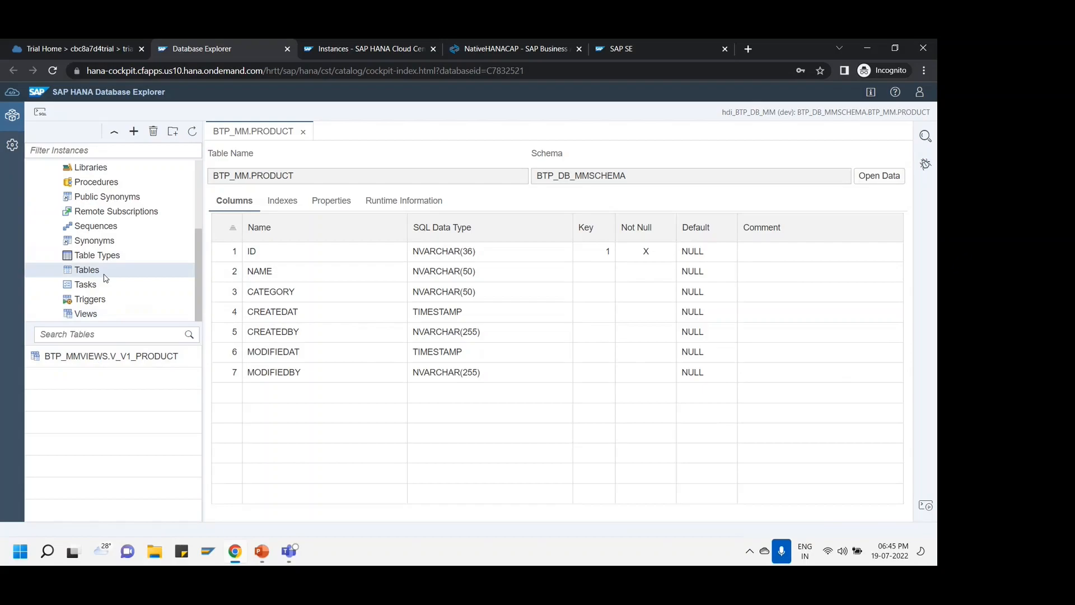
- Generate an INSERT statement template for BTP_MM.PRODUCT and return to its column definition
right_click(133, 364)
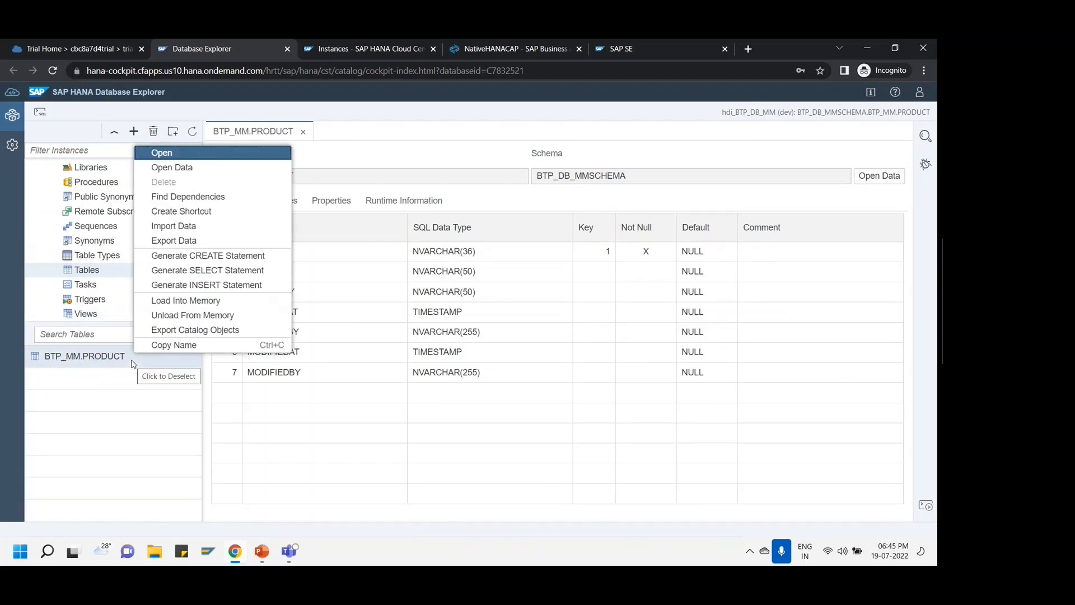
click(200, 290)
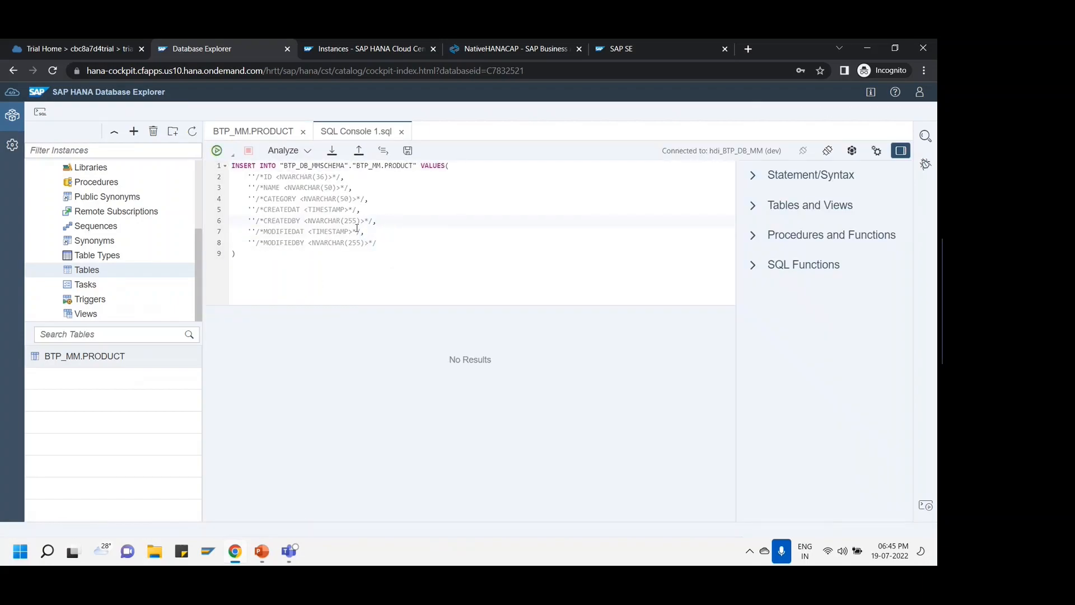
click(263, 133)
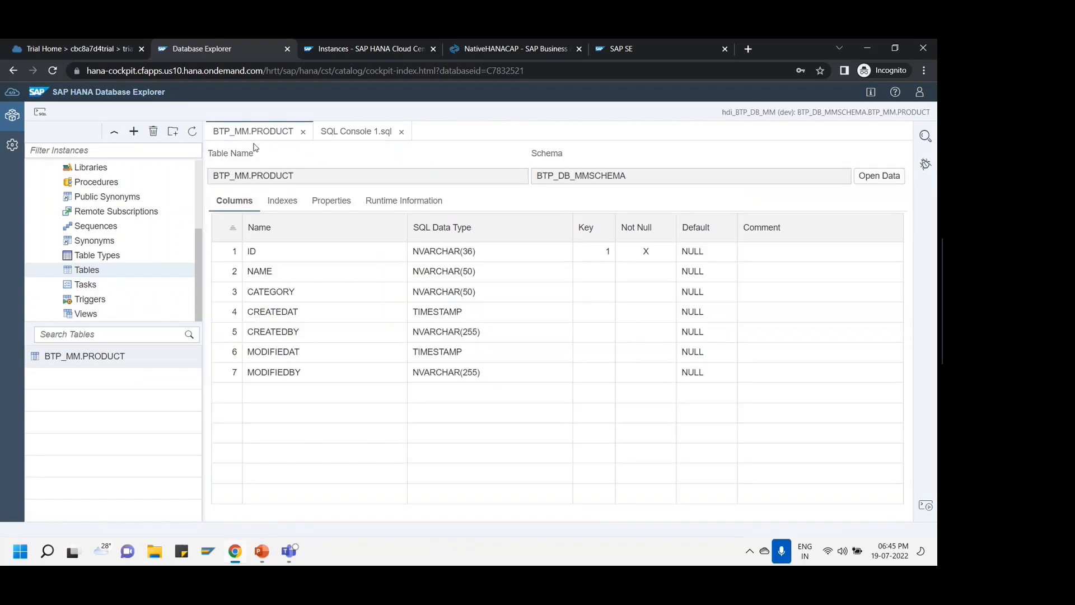
- Open BTP_MM.PRODUCT's raw data to confirm 0 rows, then return to Business Application Studio
click(878, 177)
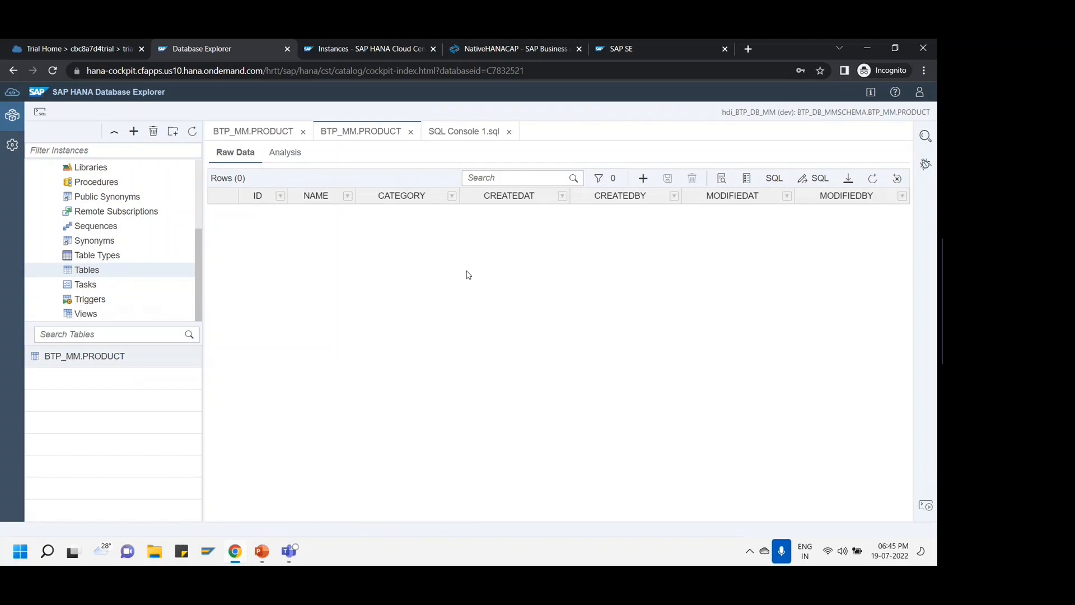
scroll(123, 201, up, 3)
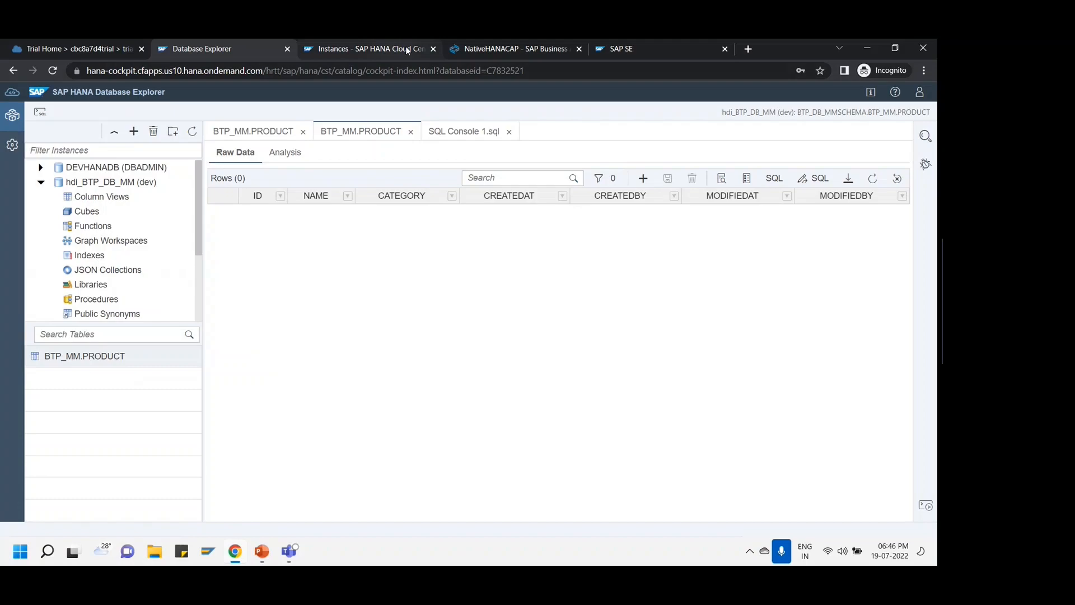
click(463, 46)
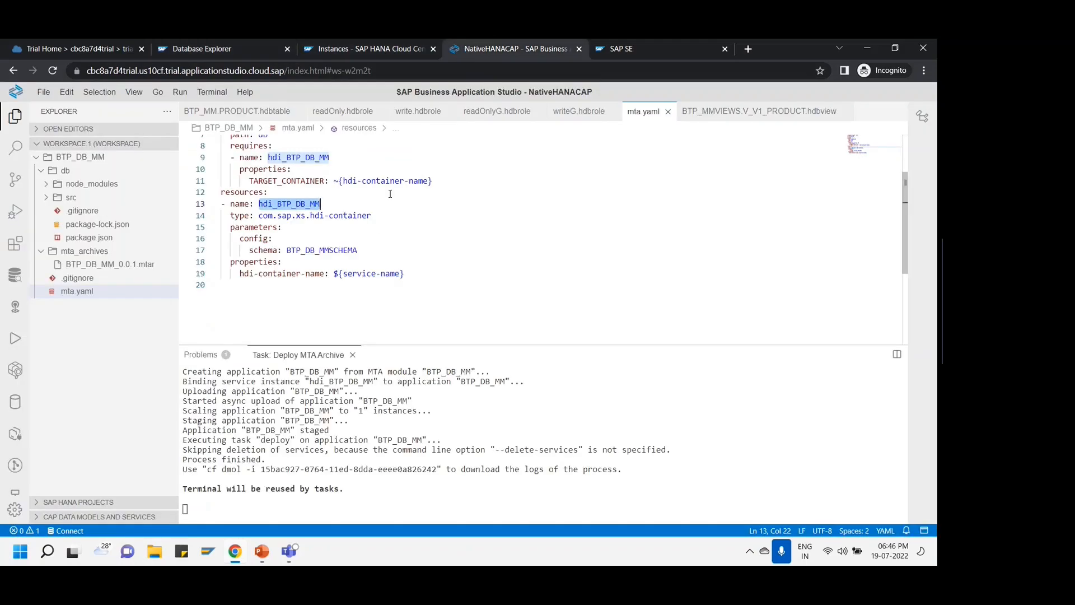
- Highlight the com.sap.xs.hdi-container resource type on lines 12–14 of mta.yaml, then go to HANA Cloud Central instances
drag(258, 215, 372, 217)
click(343, 196)
click(357, 202)
click(397, 216)
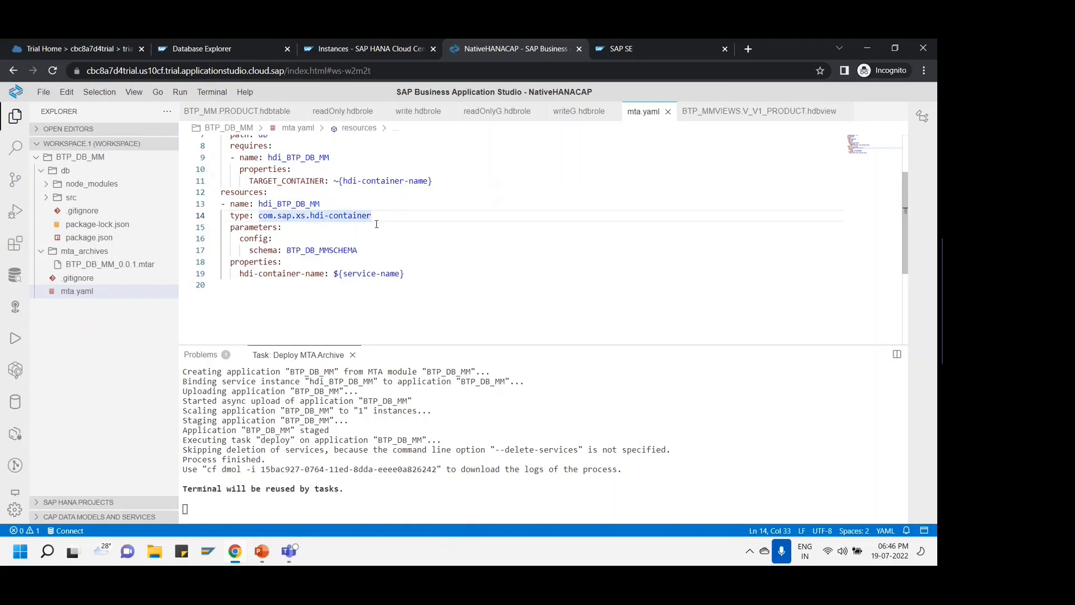
click(451, 187)
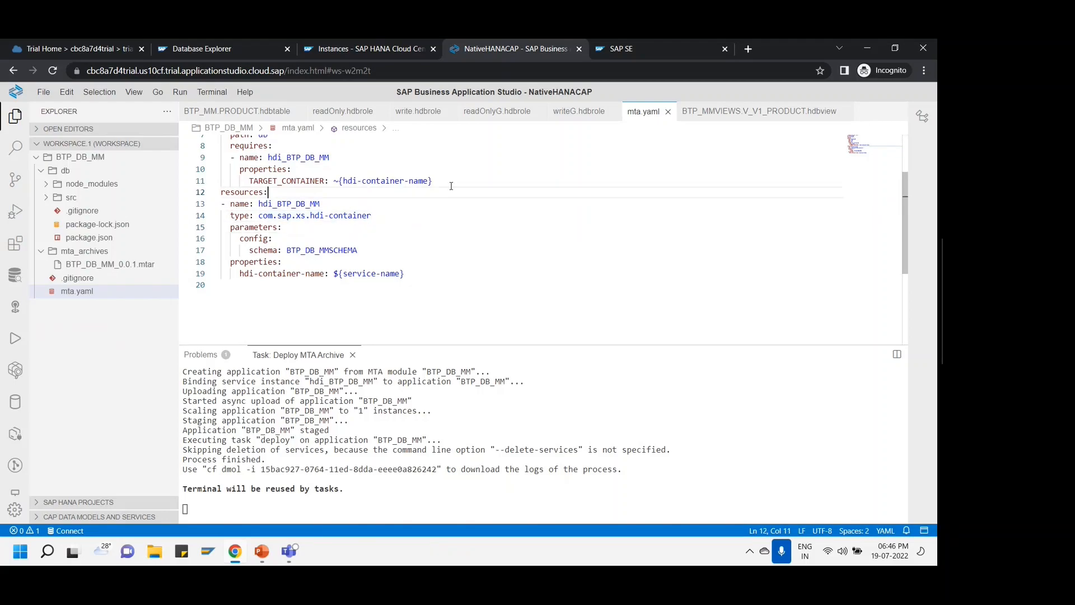
click(348, 50)
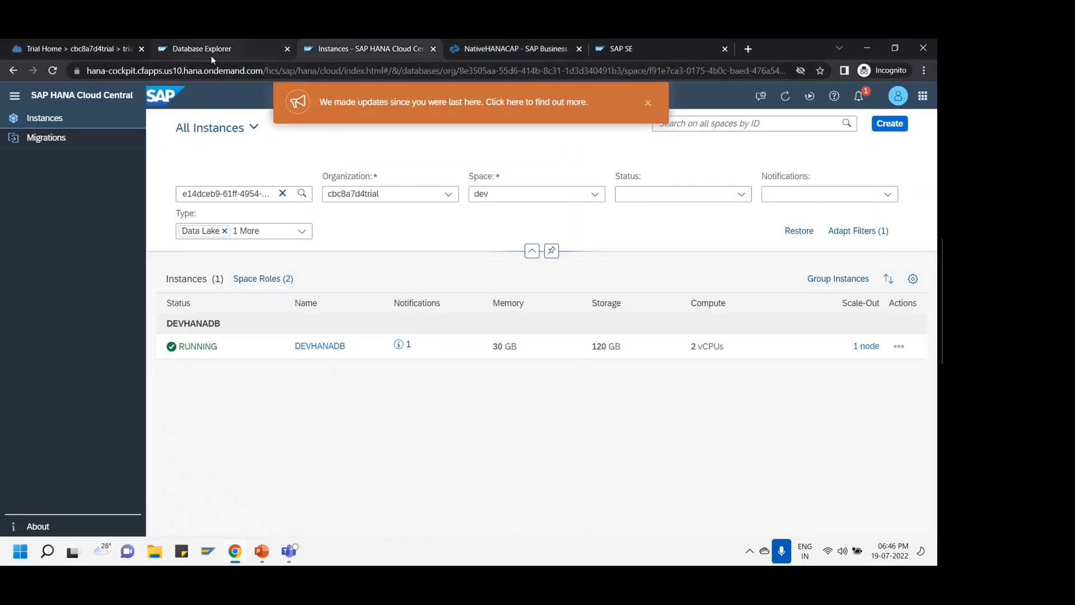
- Bring up slide 2 in PowerPoint and select its DB, Modularization, Transactional and Dashboard shapes
click(210, 56)
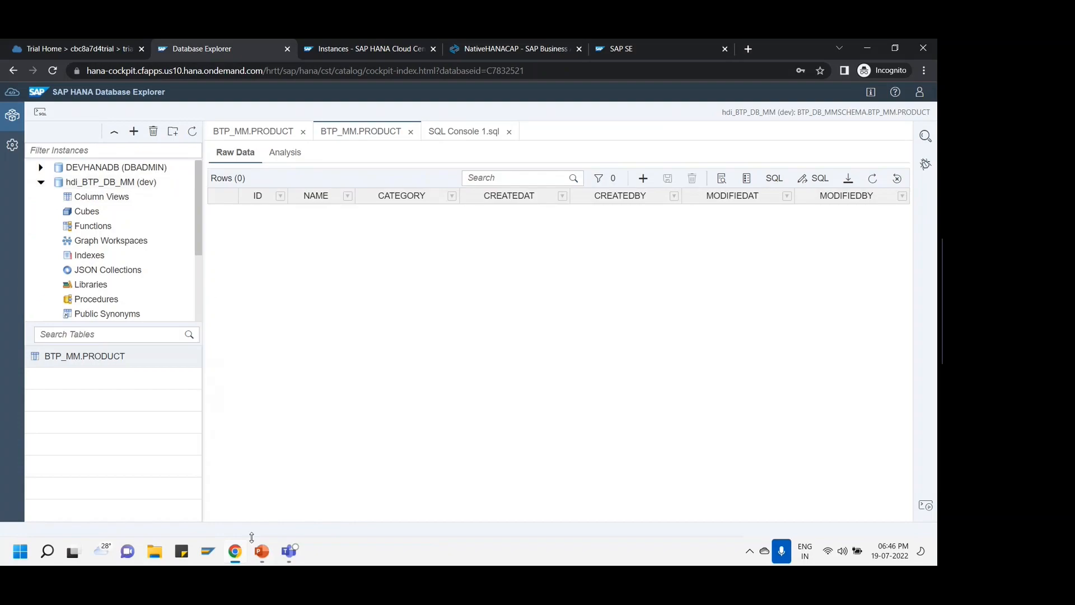
click(264, 553)
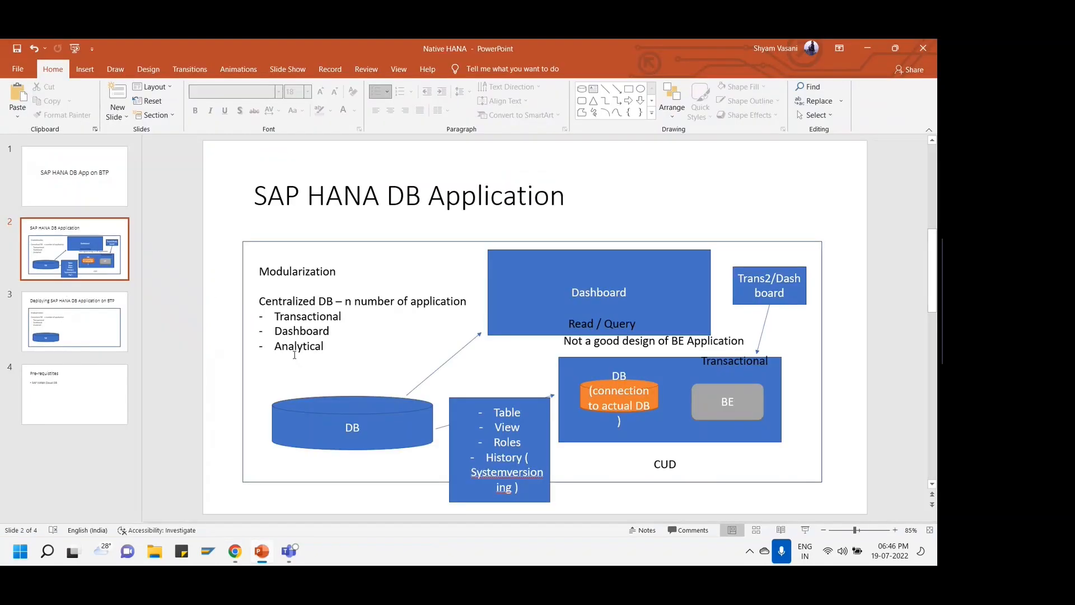
click(326, 440)
click(366, 338)
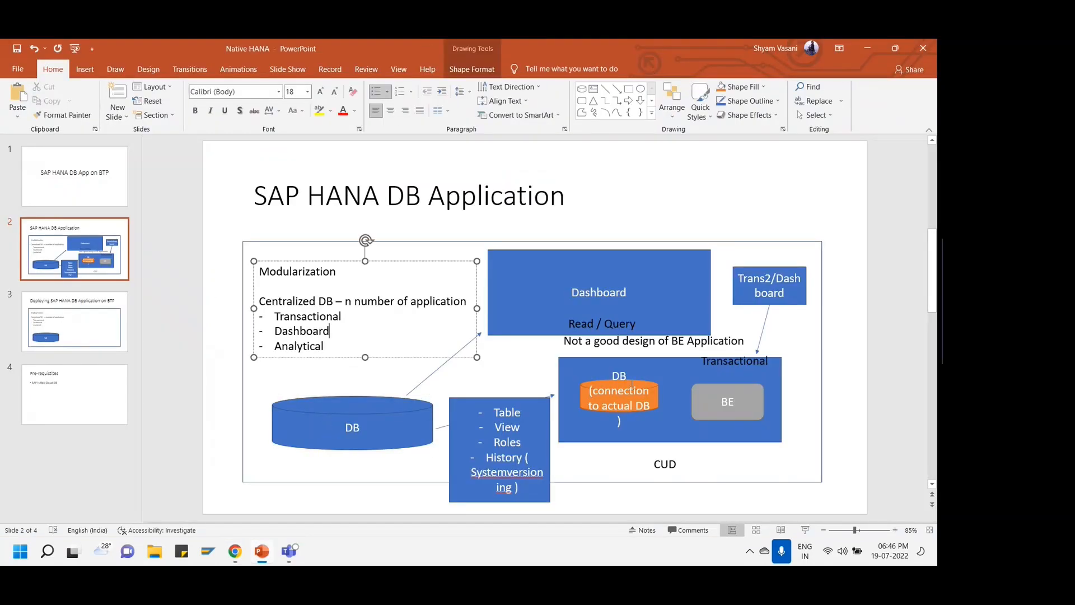
click(584, 370)
click(556, 312)
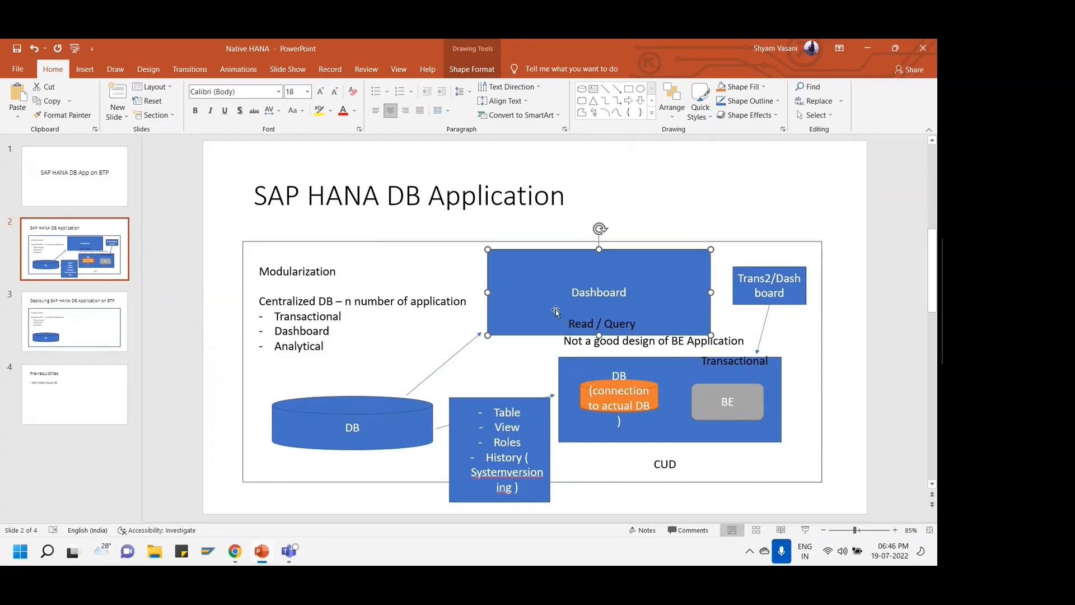